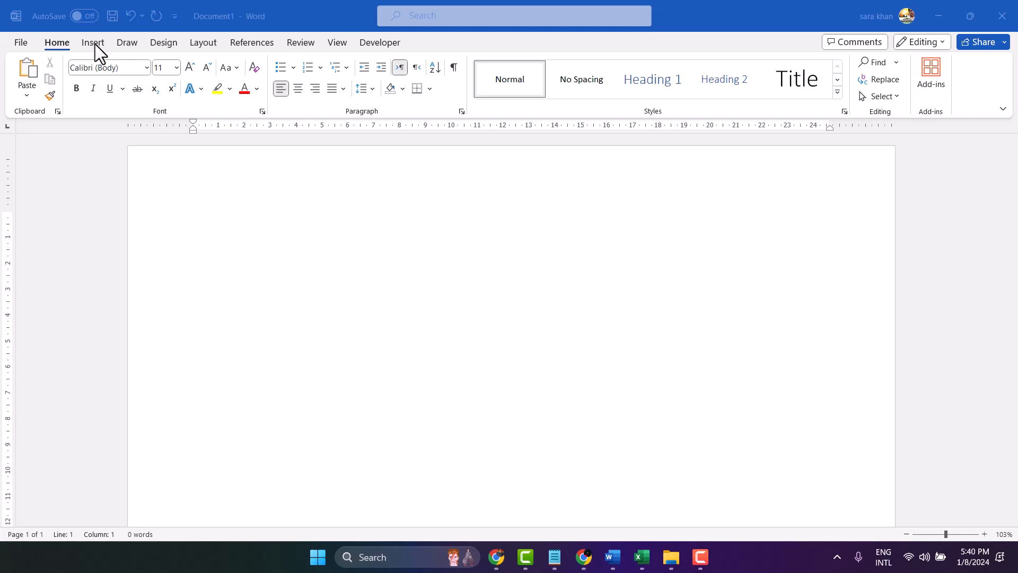
# Step: Insert a table with one column and enough rows to fill the blank page with ruled lines
pyautogui.click(94, 44)
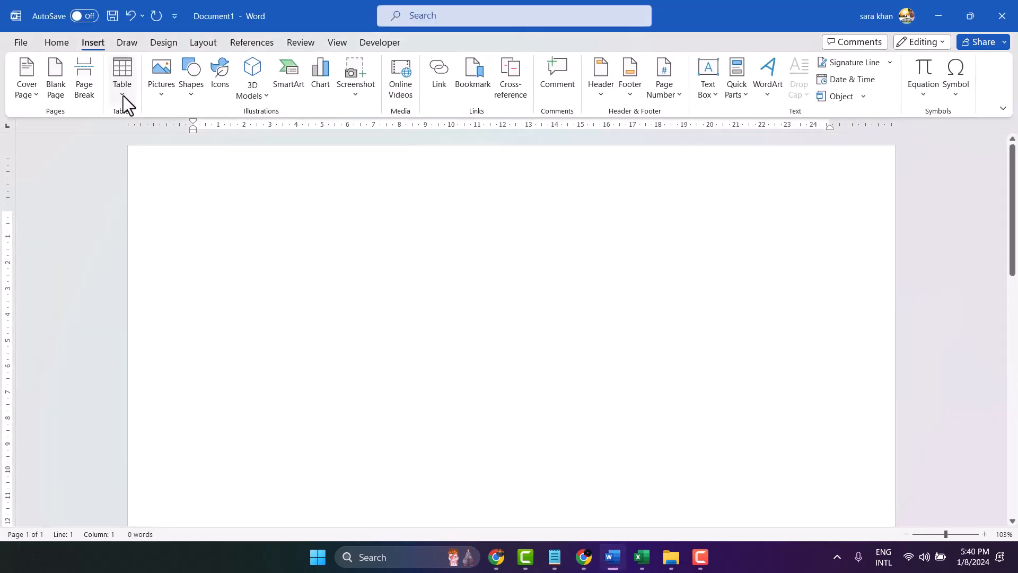
pyautogui.click(123, 96)
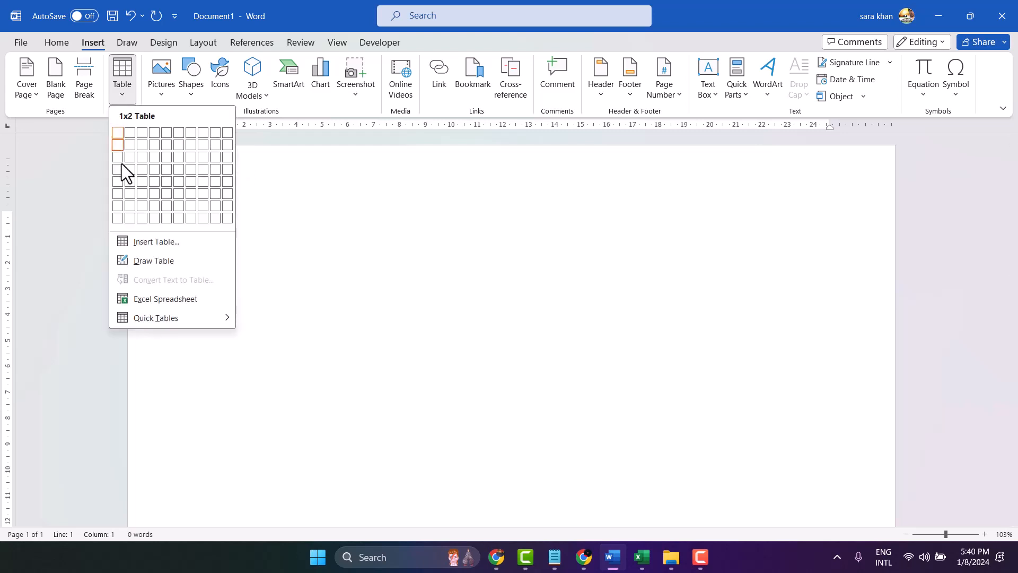
pyautogui.click(147, 243)
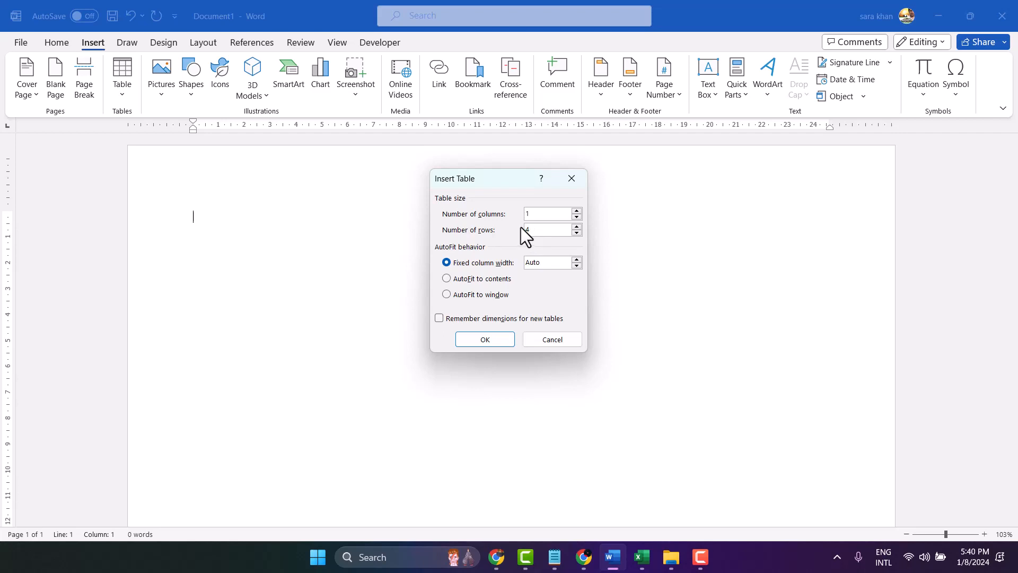
pyautogui.click(491, 339)
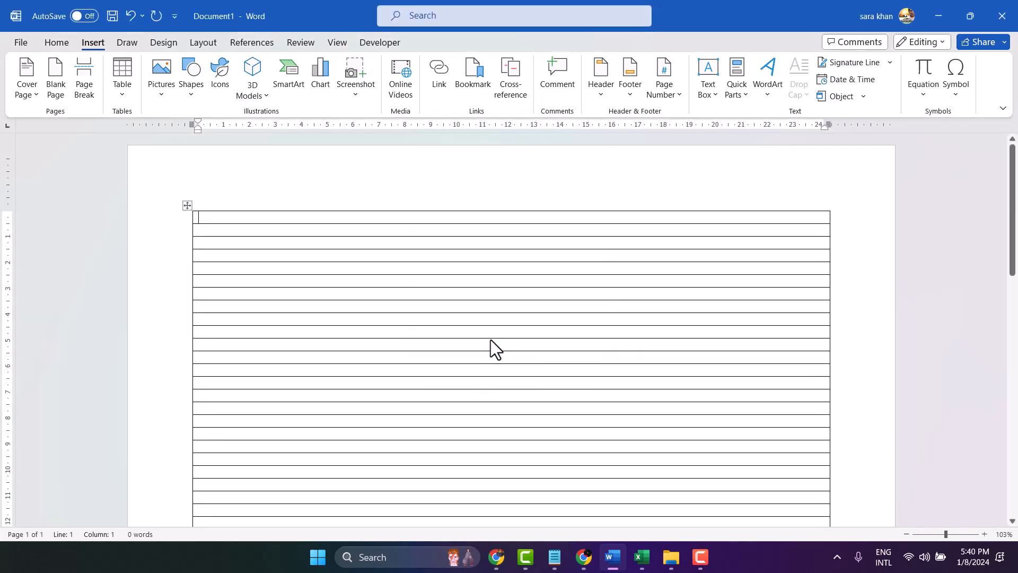
# Step: Remove the outer borders from the whole table and apply only blue ½ pt inside borders
pyautogui.click(186, 205)
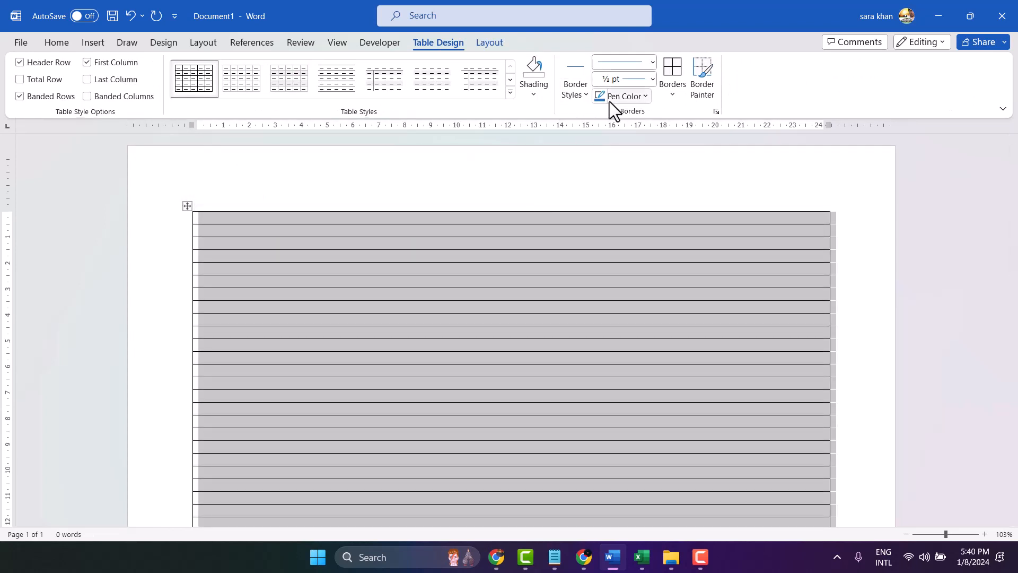
pyautogui.click(672, 95)
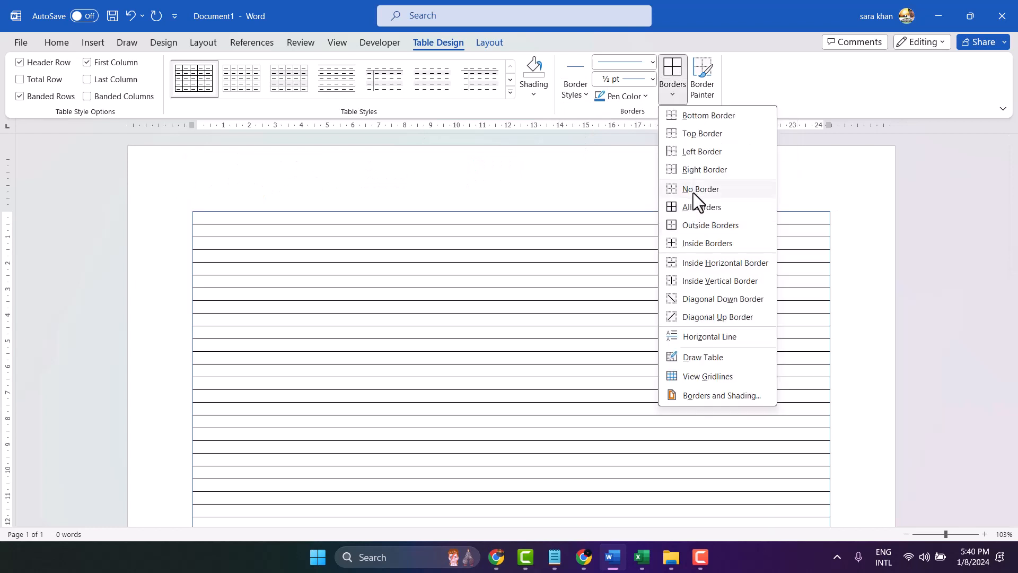
pyautogui.click(696, 243)
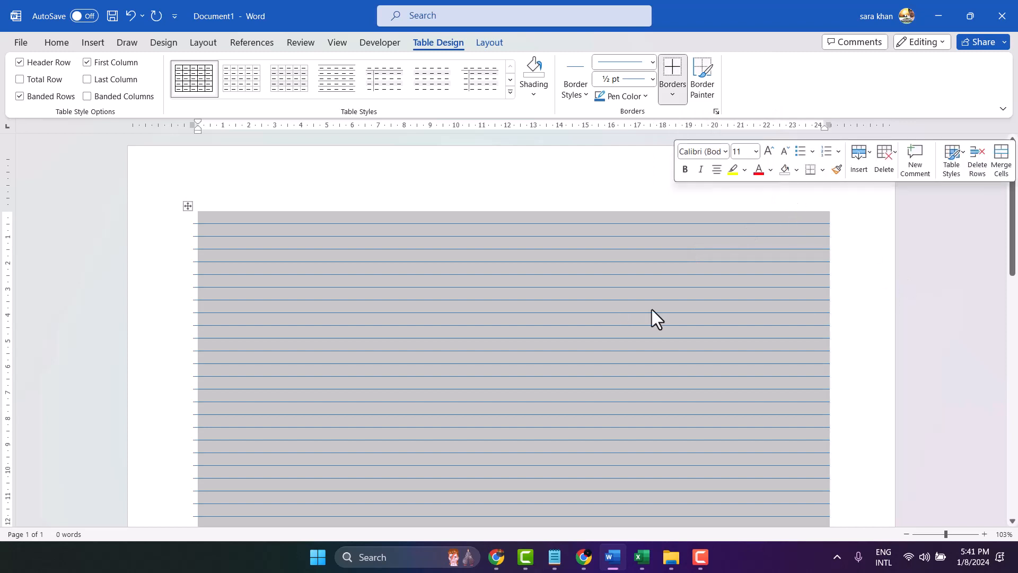
pyautogui.click(858, 304)
pyautogui.scroll(-8, 416, 312)
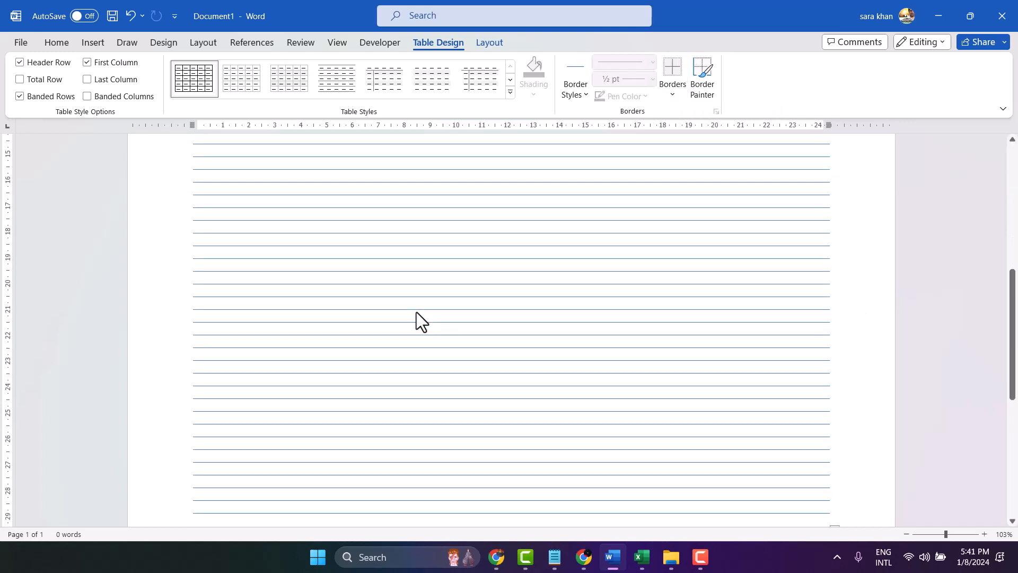
pyautogui.scroll(10, 416, 311)
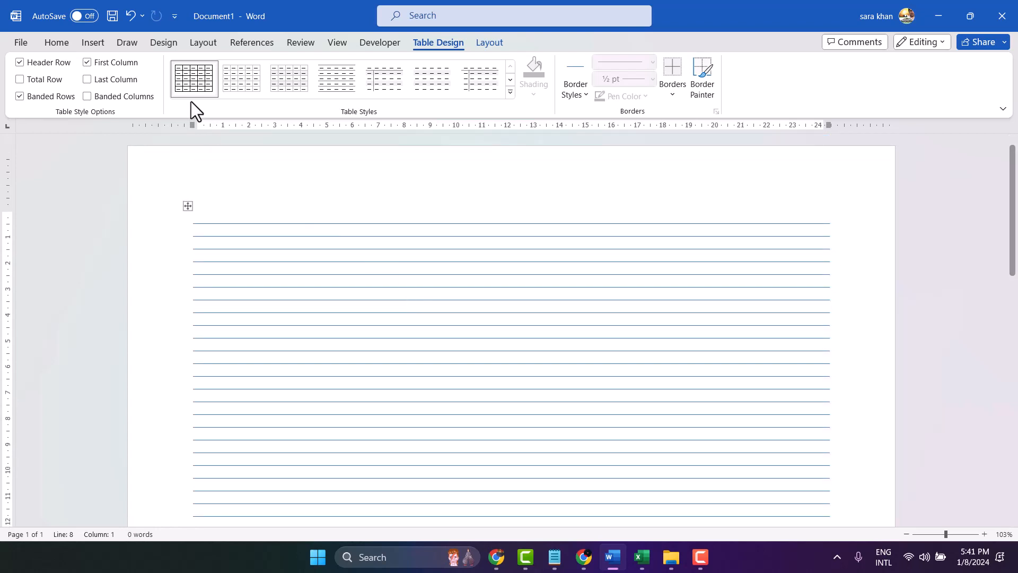
# Step: Draw a vertical margin line with Draw Table through all rows, about 4.1 cm from the table's left edge
pyautogui.click(89, 44)
pyautogui.click(121, 92)
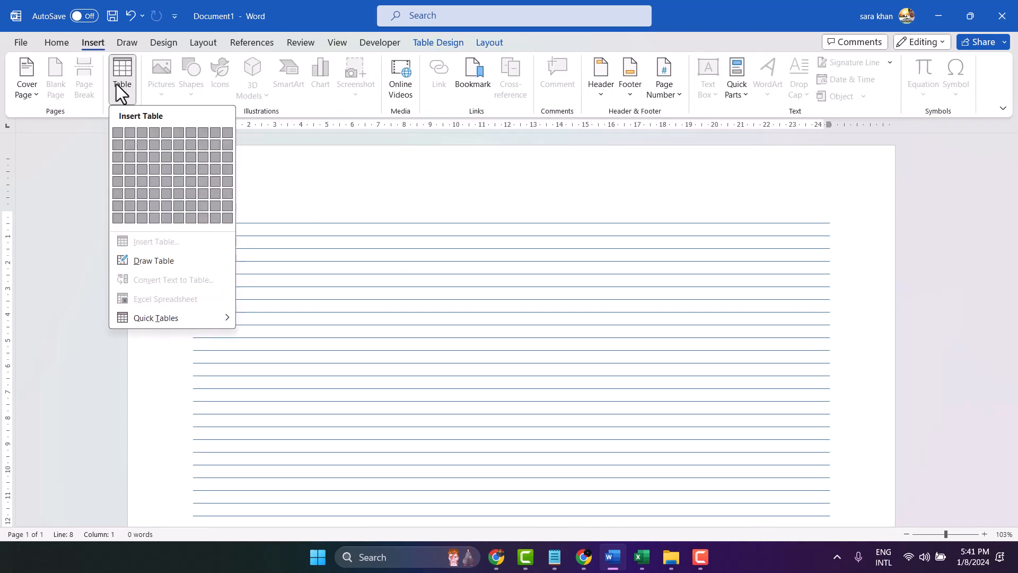
pyautogui.click(166, 264)
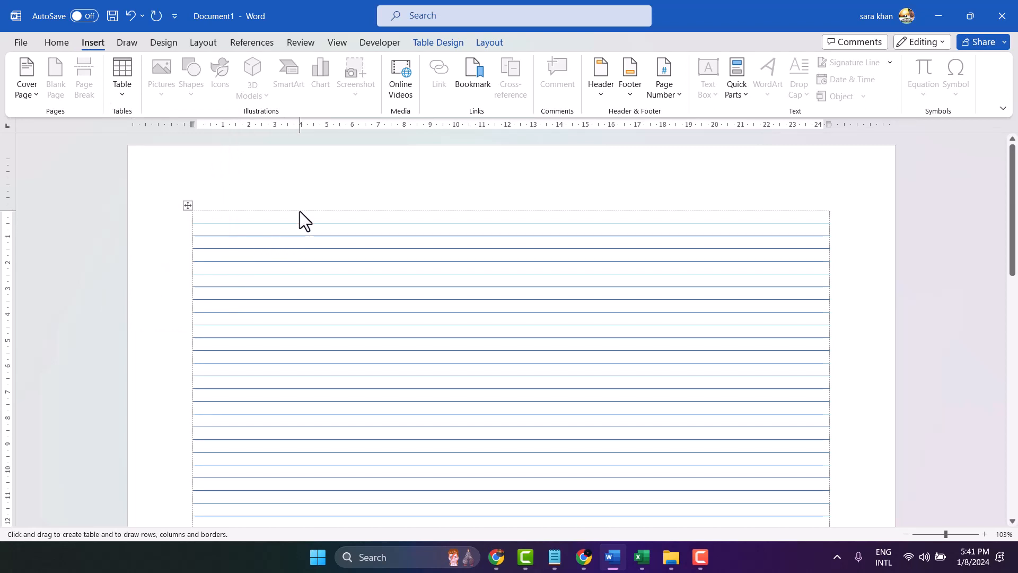
pyautogui.moveTo(300, 213)
pyautogui.mouseDown()
pyautogui.moveTo(282, 365)
pyautogui.moveTo(302, 457)
pyautogui.moveTo(299, 556)
pyautogui.moveTo(320, 457)
pyautogui.moveTo(302, 501)
pyautogui.mouseUp()
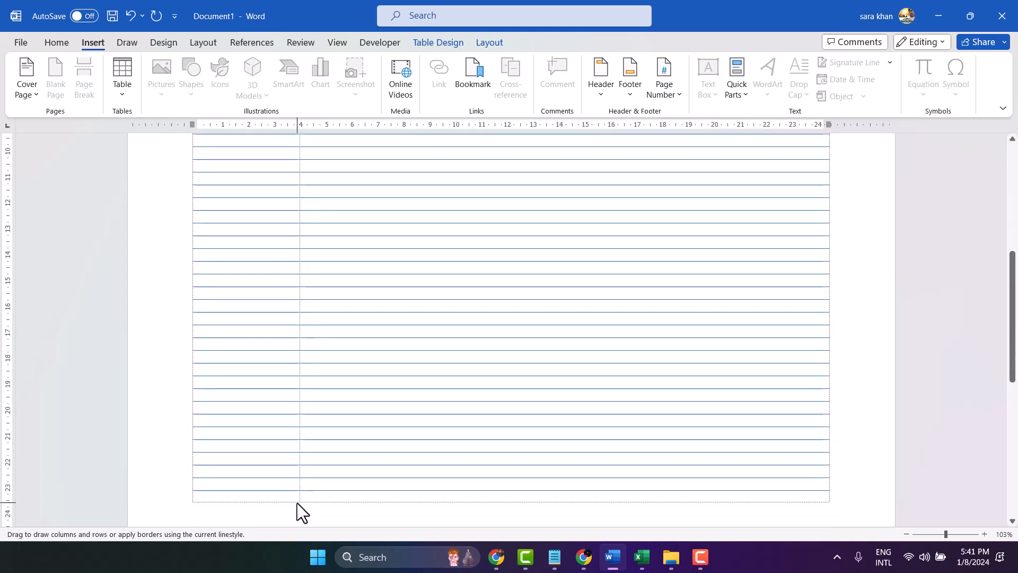
pyautogui.moveTo(296, 503); pyautogui.dragTo(297, 503)
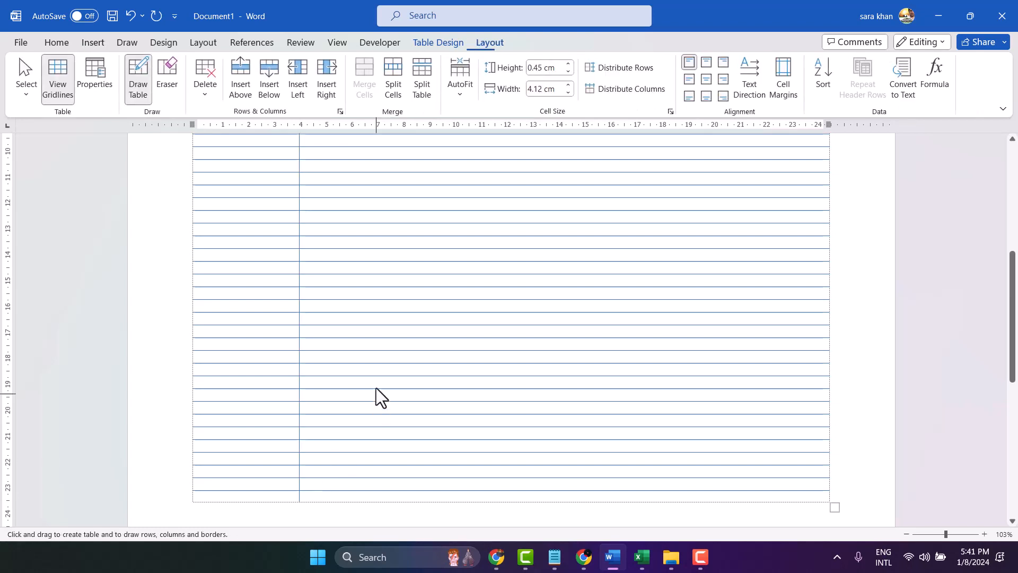
pyautogui.scroll(6, 356, 332)
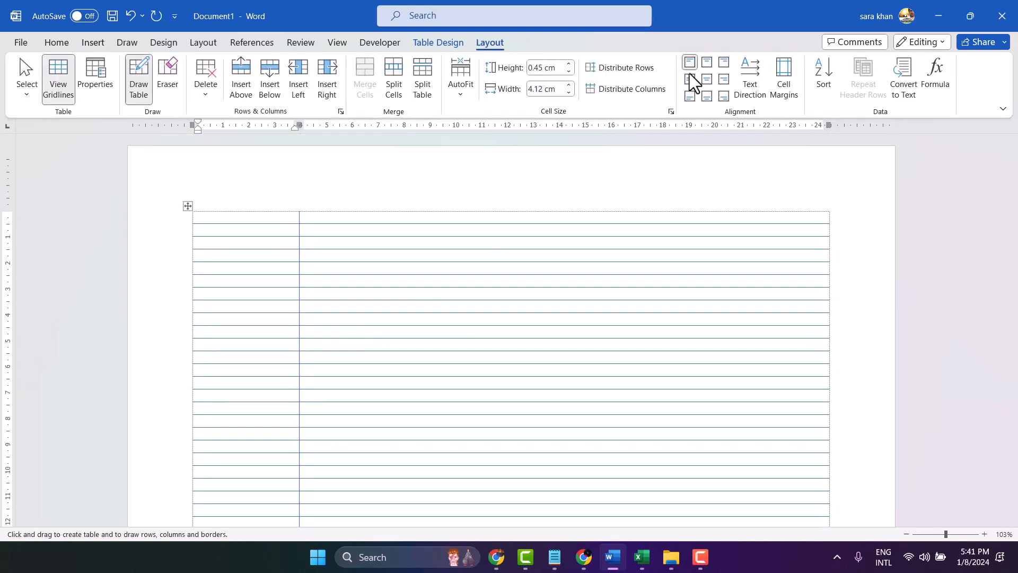
# Step: Recolor the full vertical margin line red with the Border Painter, keeping the ½ pt line weight
pyautogui.click(457, 45)
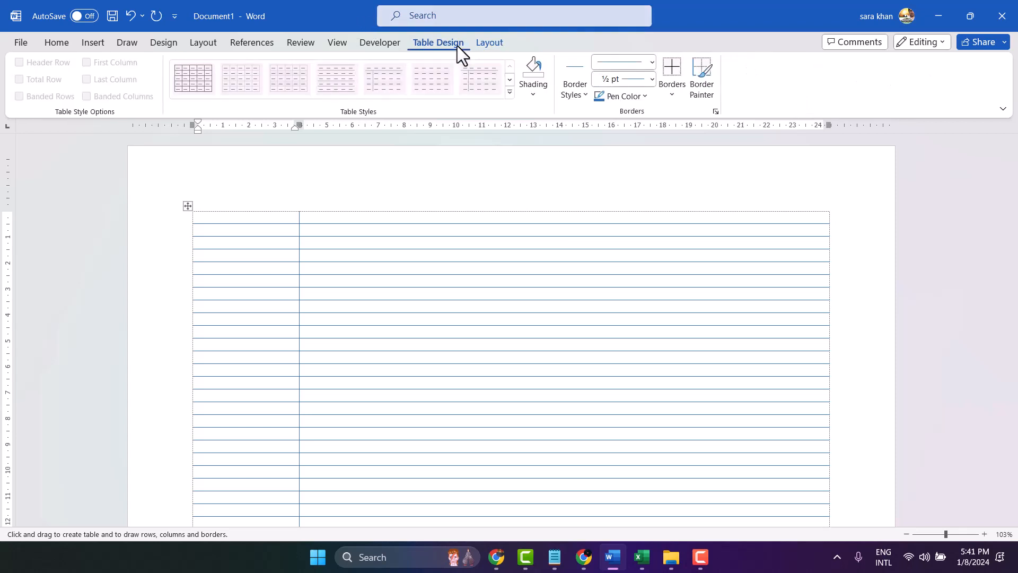
pyautogui.click(645, 98)
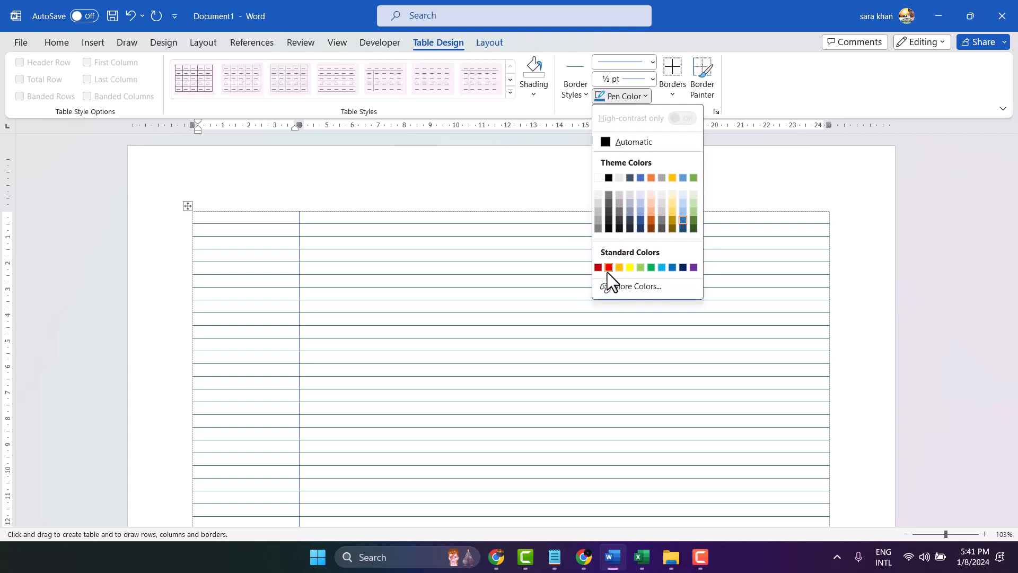
pyautogui.click(607, 267)
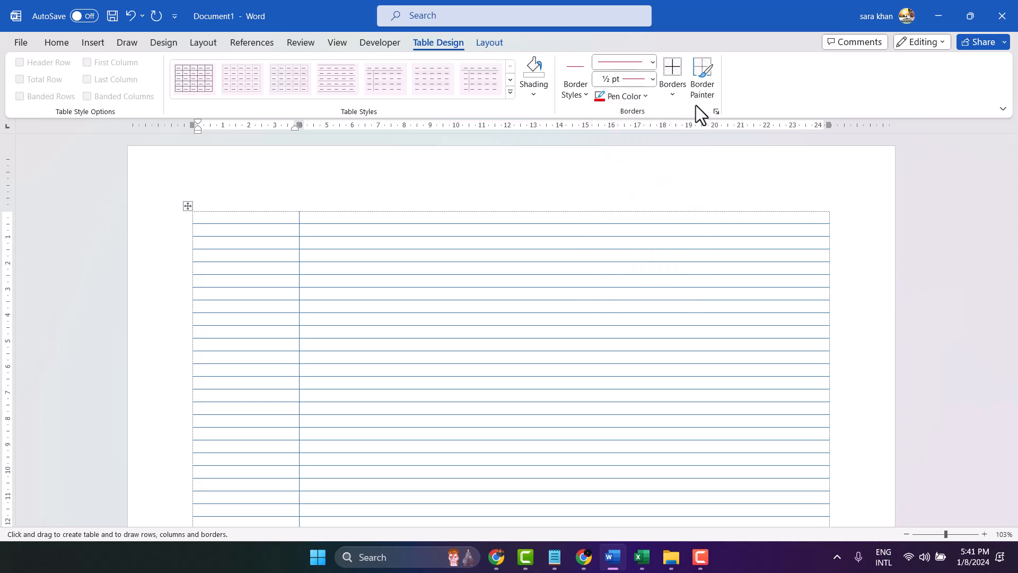
pyautogui.click(707, 66)
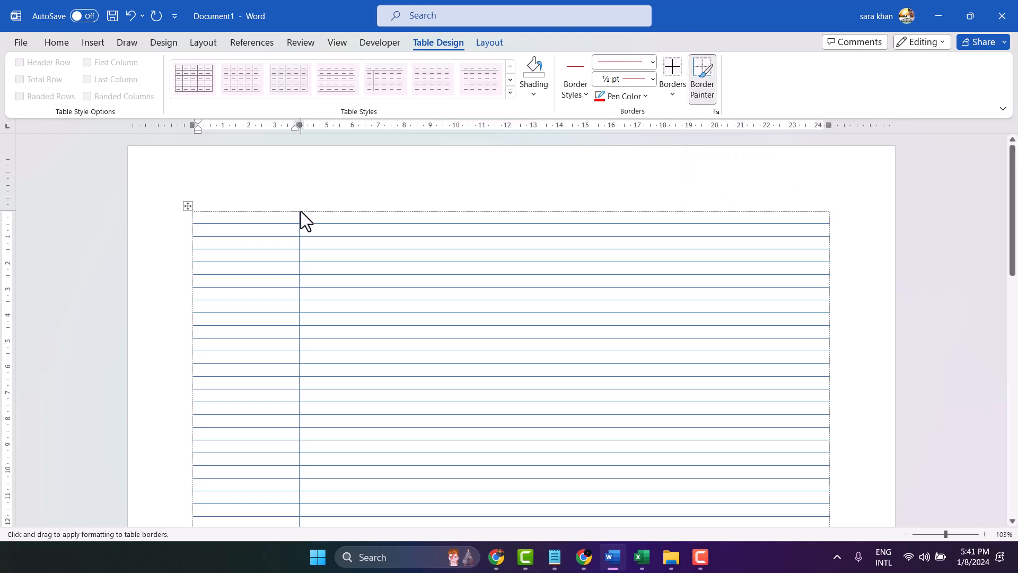
pyautogui.moveTo(301, 213)
pyautogui.mouseDown()
pyautogui.moveTo(295, 261)
pyautogui.moveTo(309, 389)
pyautogui.moveTo(259, 481)
pyautogui.moveTo(258, 571)
pyautogui.moveTo(293, 475)
pyautogui.moveTo(314, 192)
pyautogui.moveTo(298, 199)
pyautogui.mouseUp()
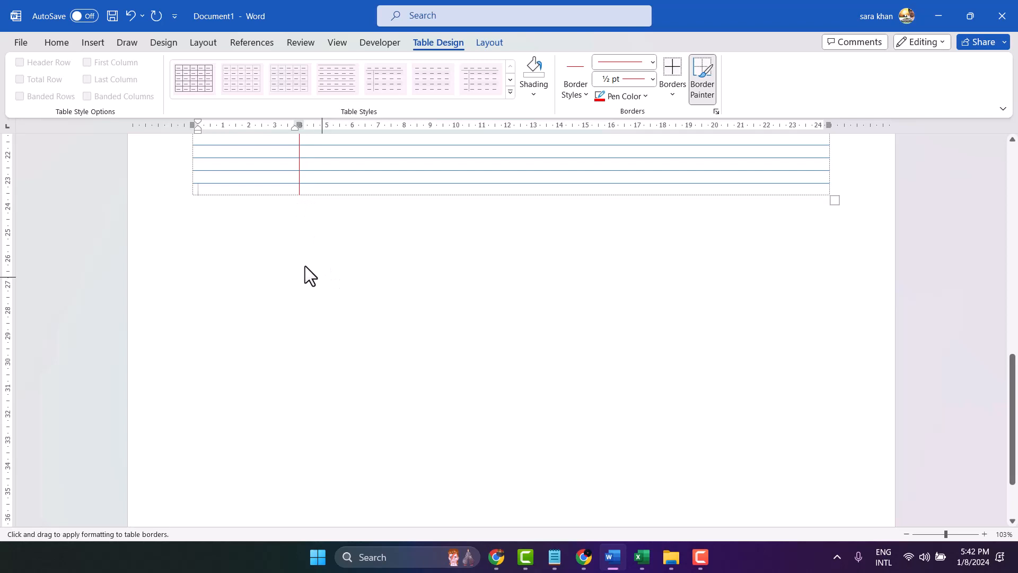
pyautogui.scroll(4, 305, 266)
pyautogui.scroll(6, 303, 262)
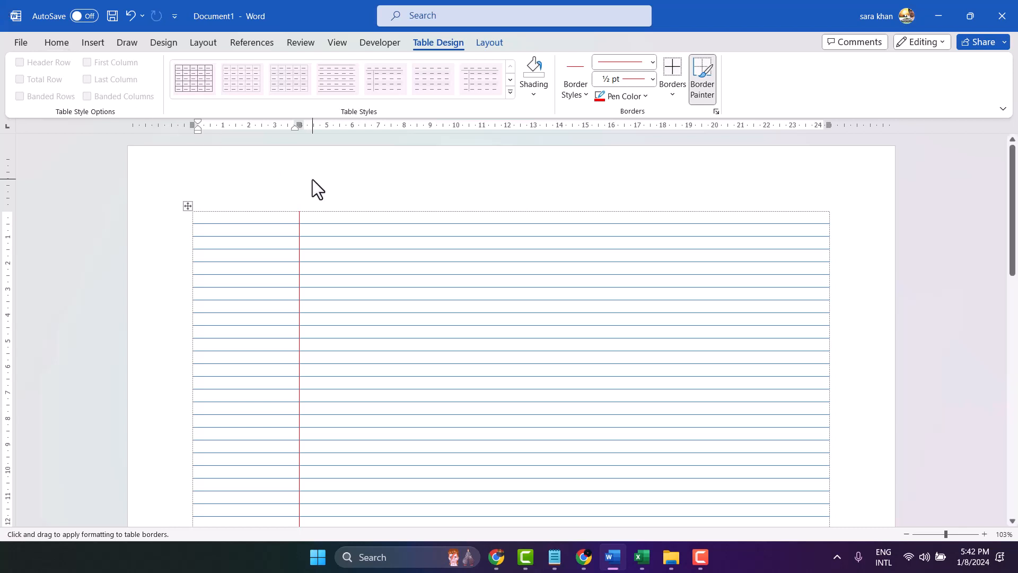
# Step: Open the page header for editing and insert the built-in Simple Text Box in it
pyautogui.click(55, 43)
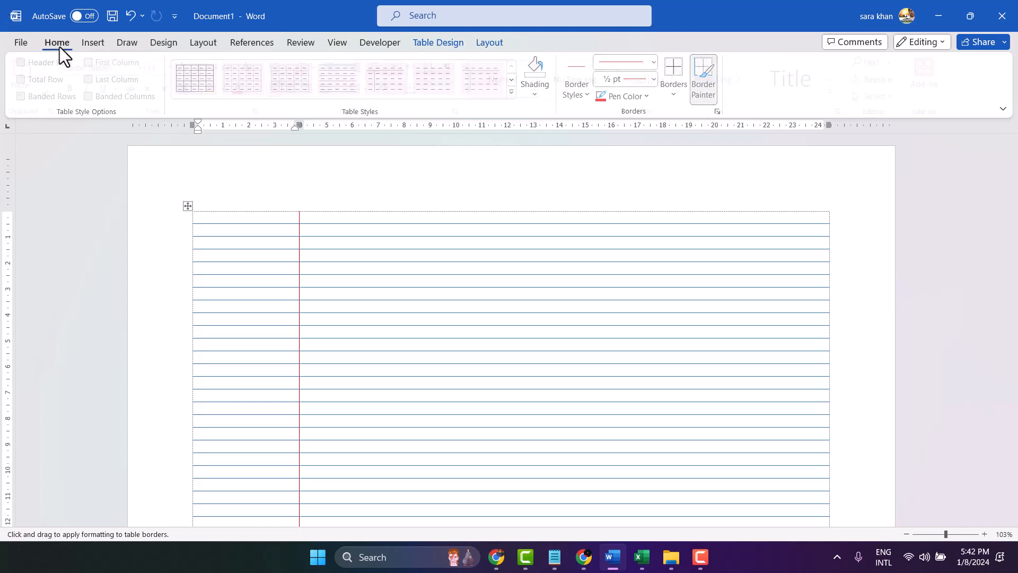
pyautogui.doubleClick(273, 180)
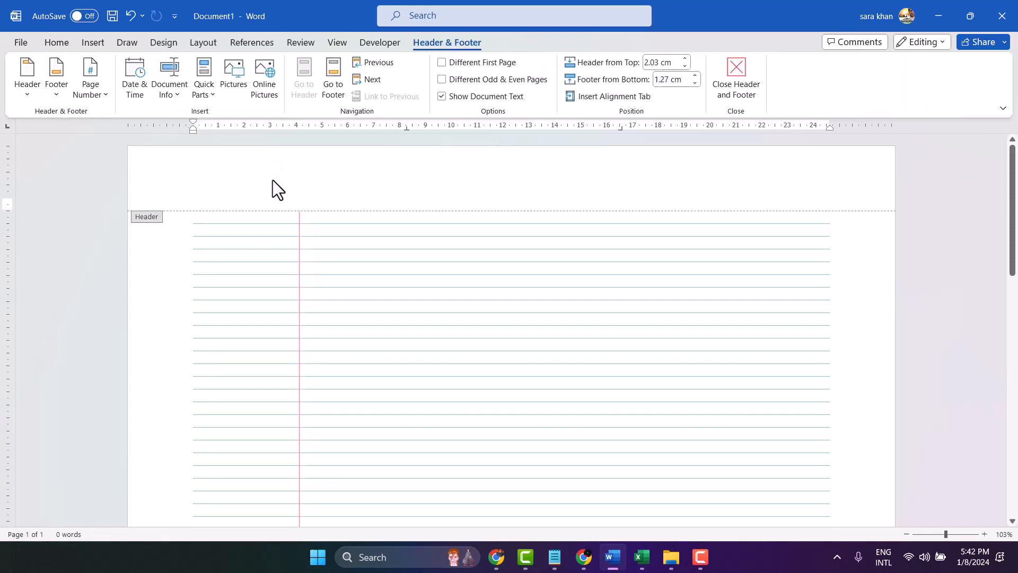
pyautogui.doubleClick(169, 263)
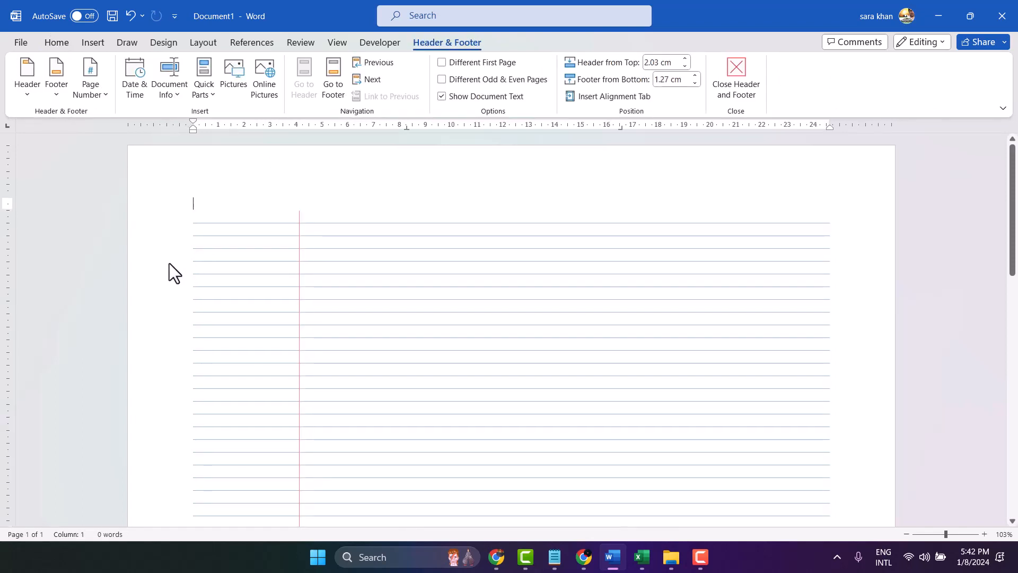
pyautogui.click(706, 206)
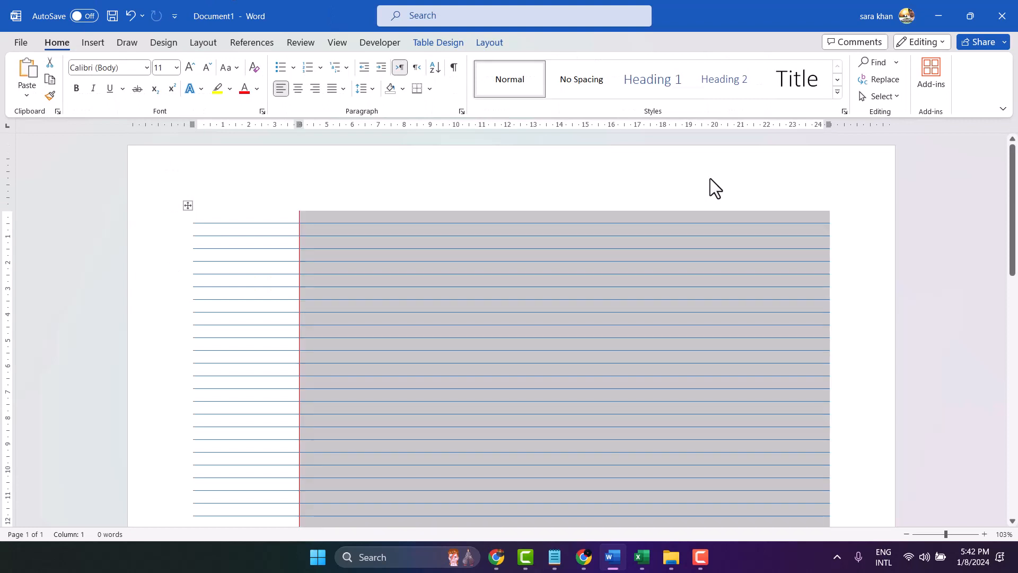
pyautogui.doubleClick(704, 177)
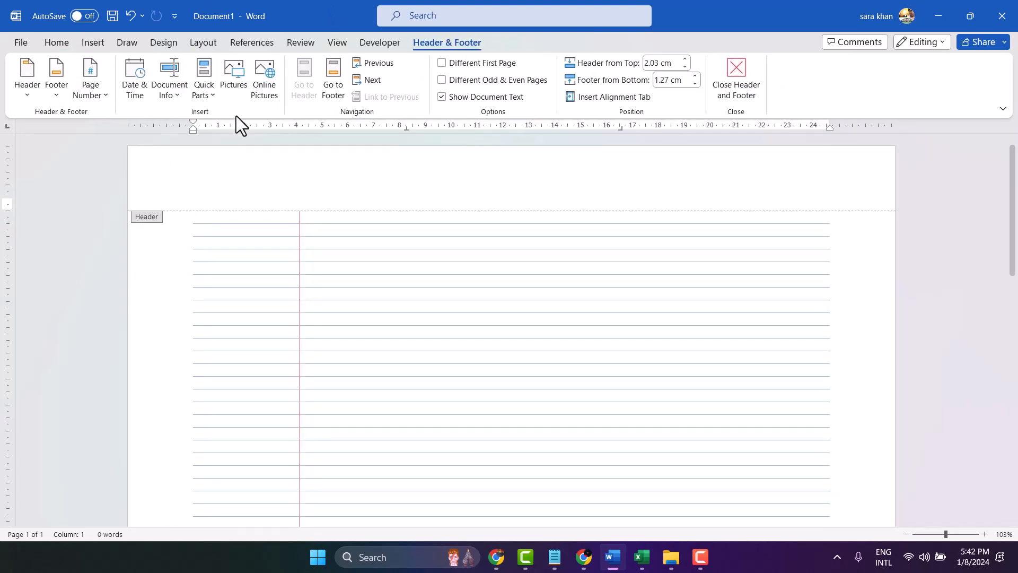
pyautogui.click(94, 39)
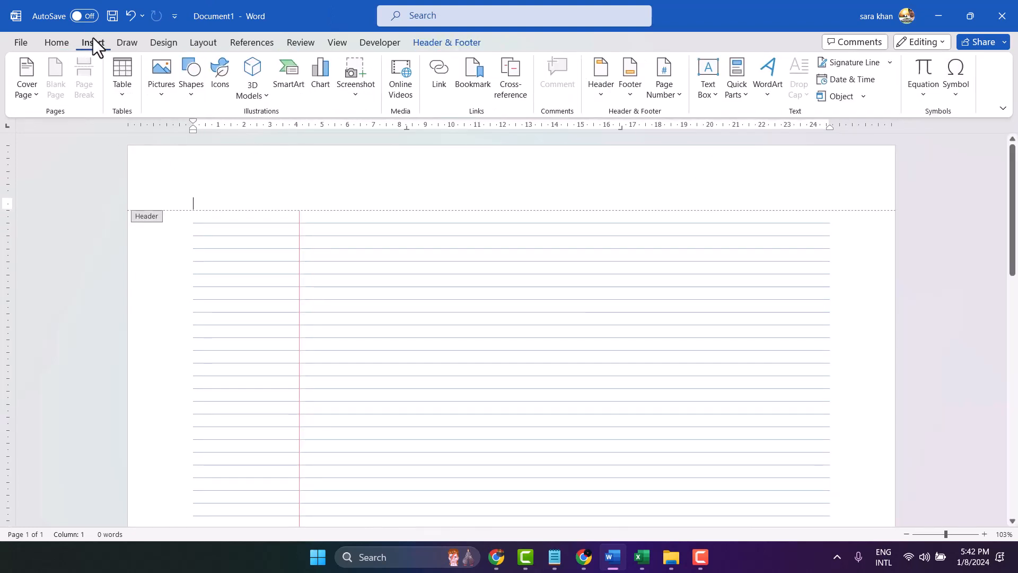
pyautogui.click(713, 66)
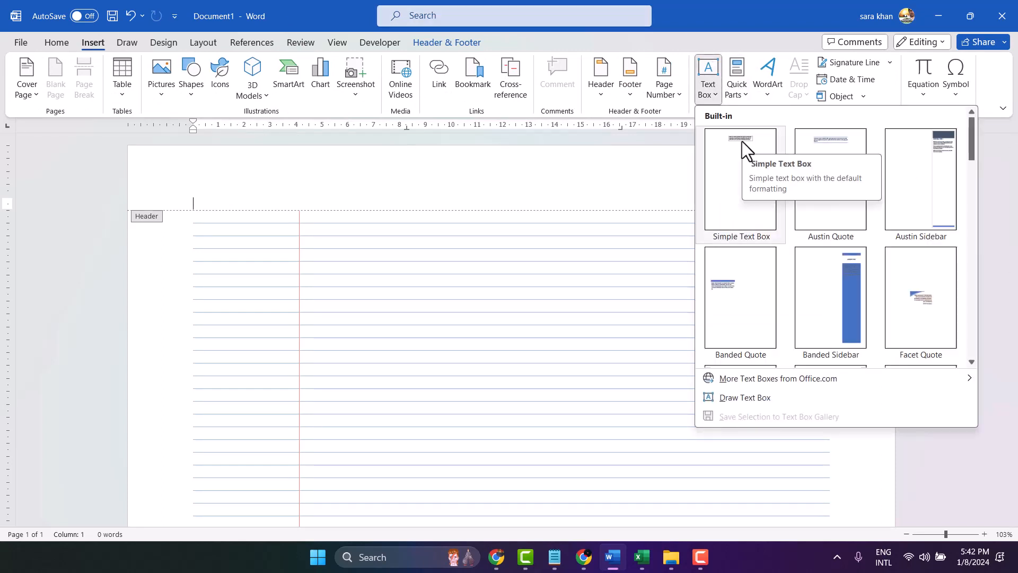
pyautogui.click(742, 138)
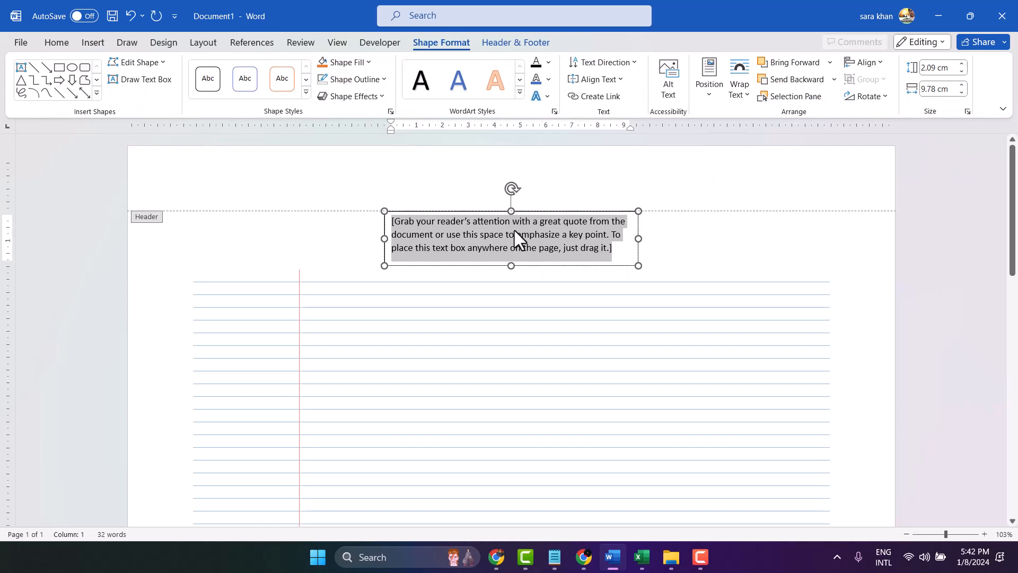
# Step: Replace the text box's placeholder with "Date:" and "Page No." lines, each followed by underscores, and narrow the box to about 3.8 cm
pyautogui.press('BackSpace')
pyautogui.write('Da')
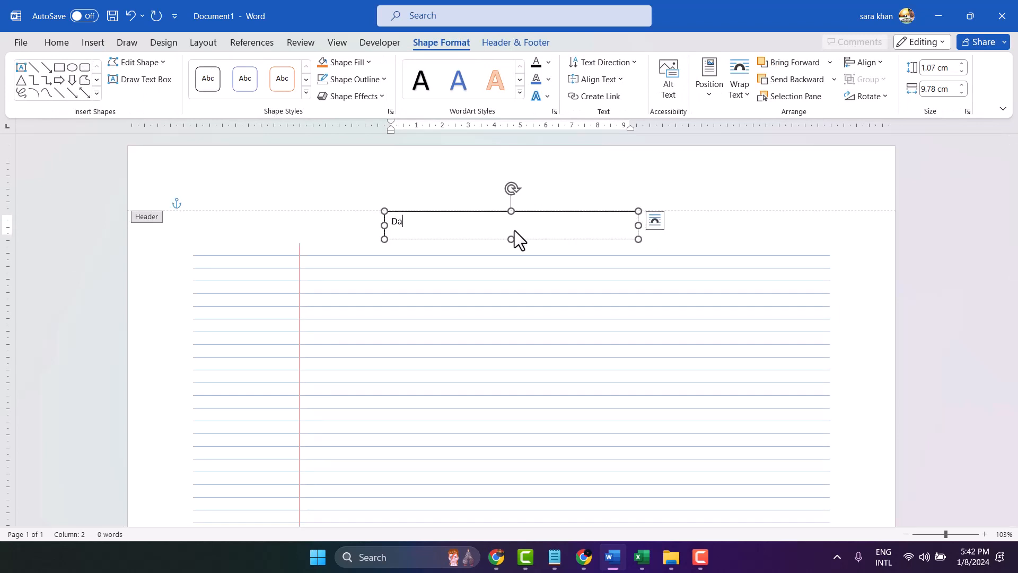
pyautogui.write('te')
pyautogui.write(': ___________')
pyautogui.press('Return')
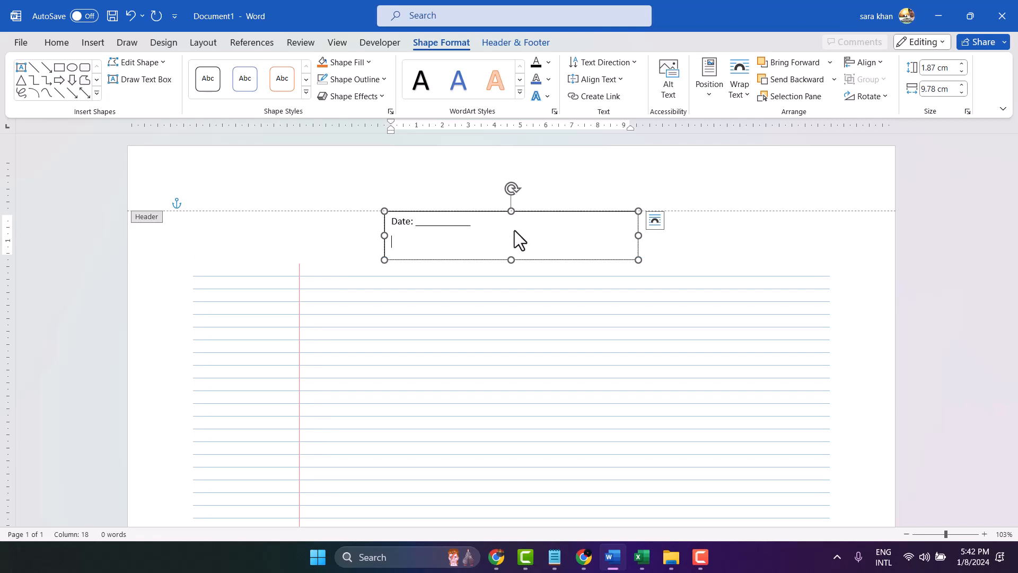
pyautogui.write('Pa')
pyautogui.write('he')
pyautogui.press('BackSpace')
pyautogui.press('BackSpace')
pyautogui.write('ge No._________')
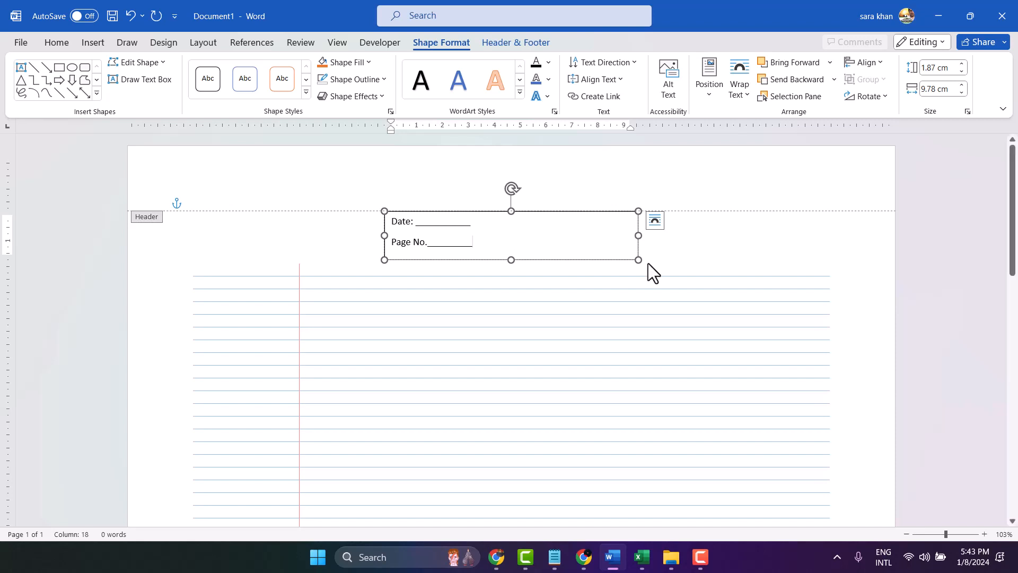
pyautogui.moveTo(639, 235); pyautogui.dragTo(483, 226)
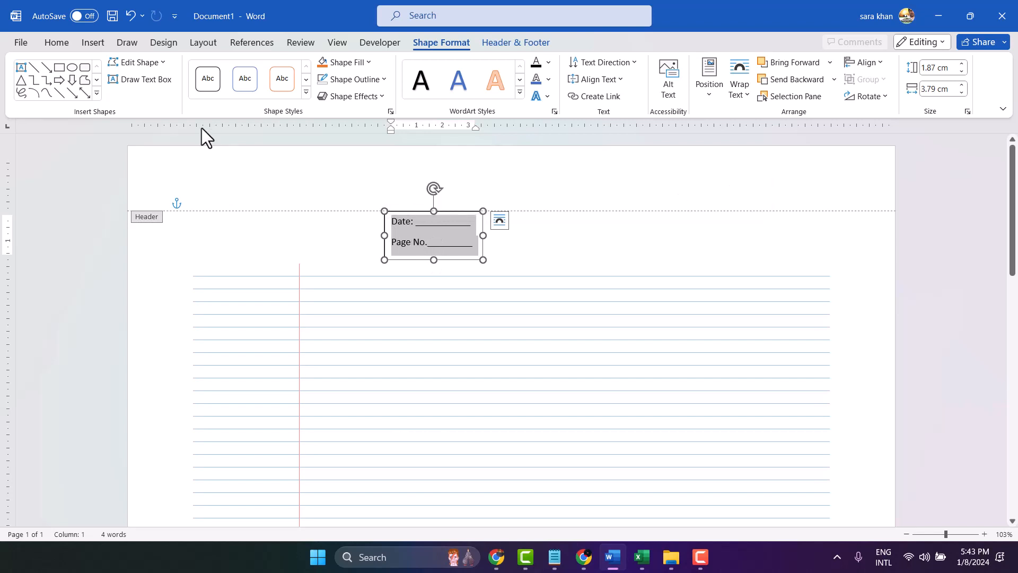
# Step: Make the date and page number text in the header text box bold and 12 pt
pyautogui.click(56, 44)
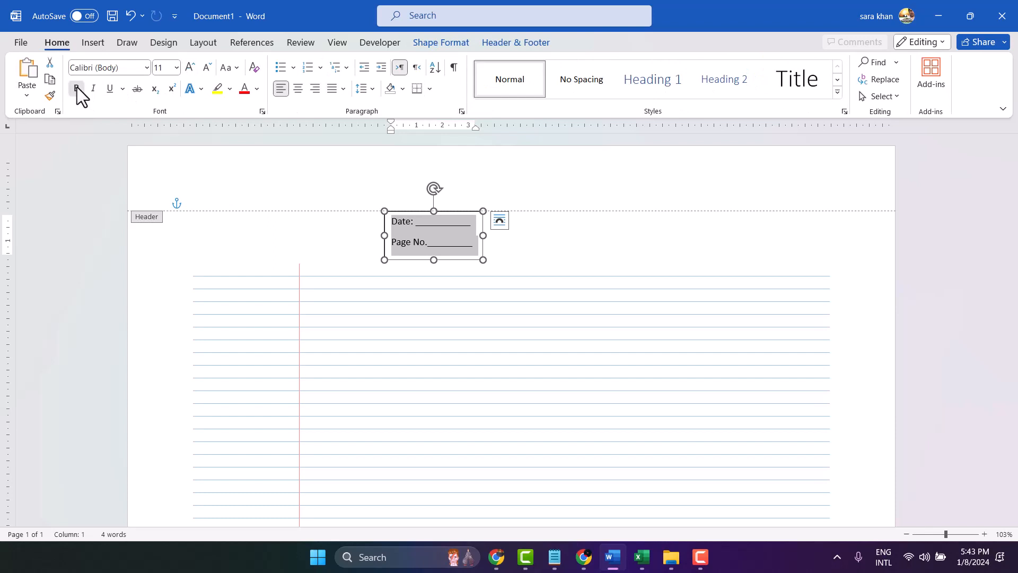
pyautogui.click(77, 87)
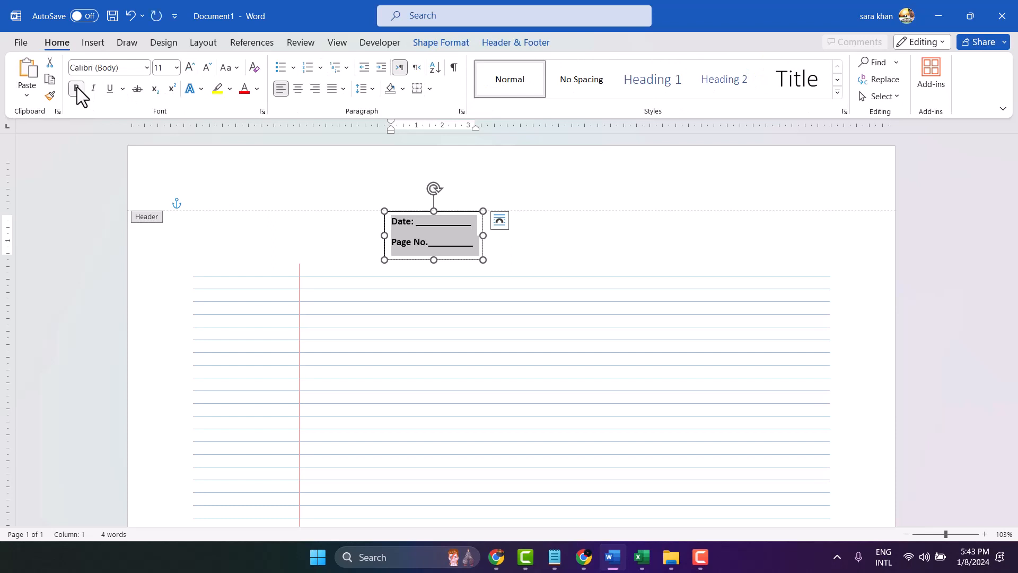
pyautogui.click(190, 68)
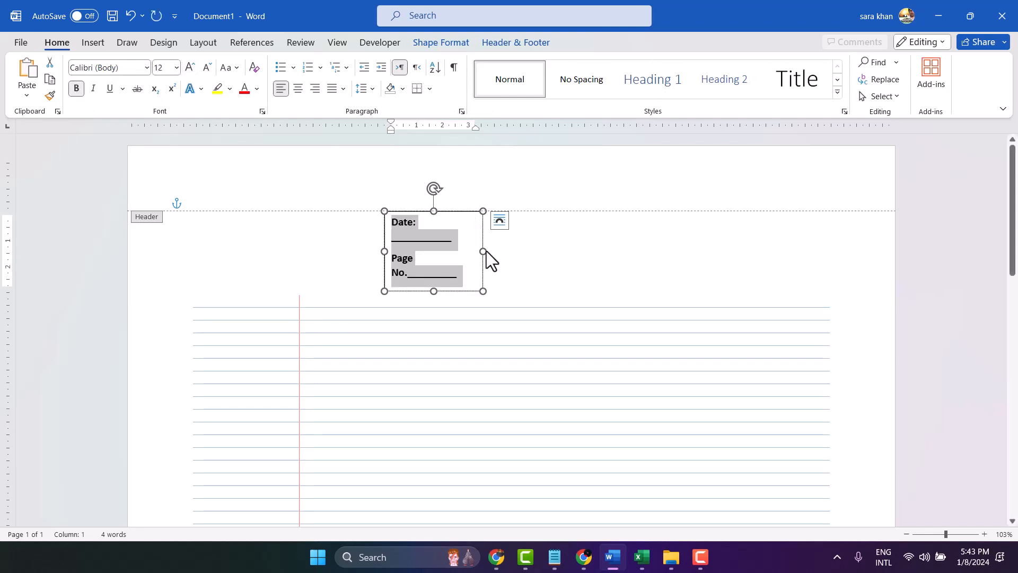
# Step: Widen the header text box to about 4.5 cm and move it to the page's top-right corner above the lines, then close the header
pyautogui.moveTo(483, 251)
pyautogui.mouseDown()
pyautogui.moveTo(539, 250)
pyautogui.moveTo(495, 245)
pyautogui.mouseUp()
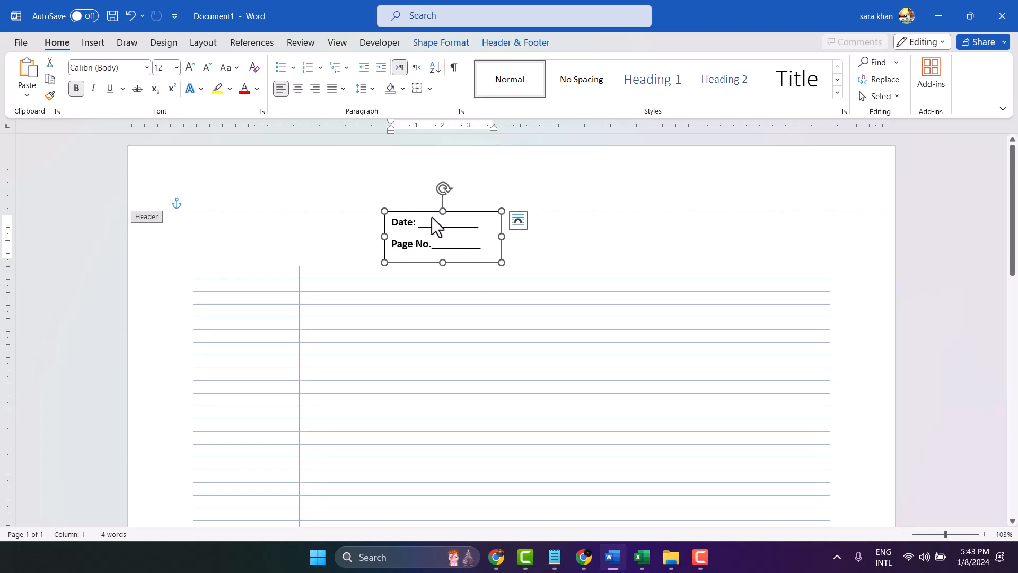
pyautogui.moveTo(434, 210); pyautogui.dragTo(764, 151)
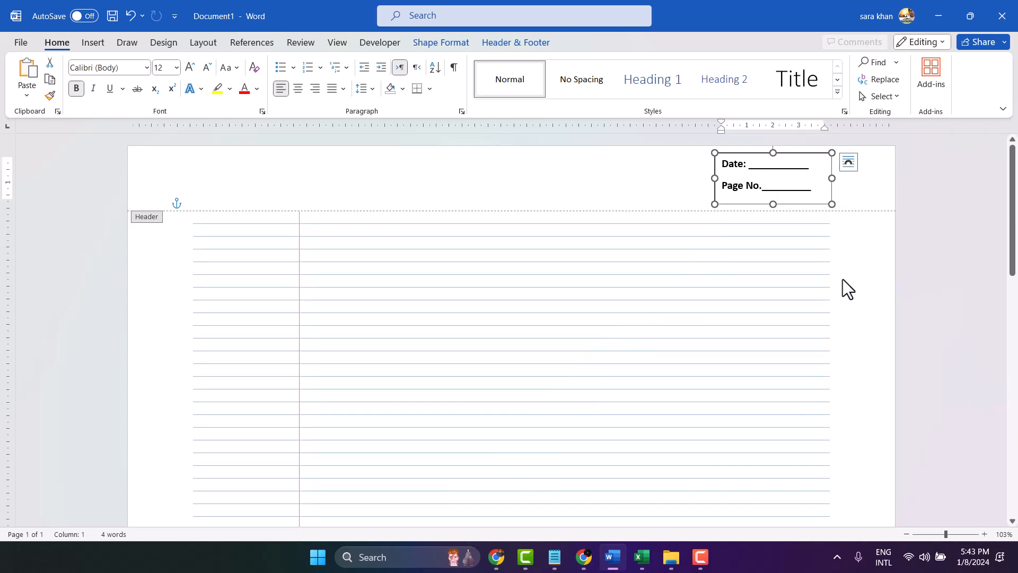
pyautogui.doubleClick(843, 279)
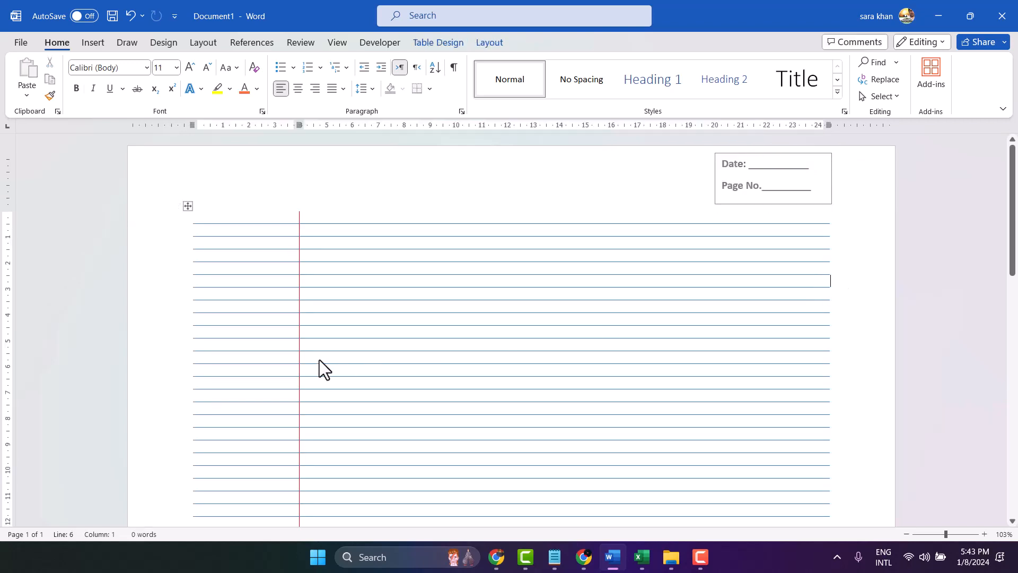
# Step: Reopen the header and color the date and page number text red, then return to the page body
pyautogui.doubleClick(729, 161)
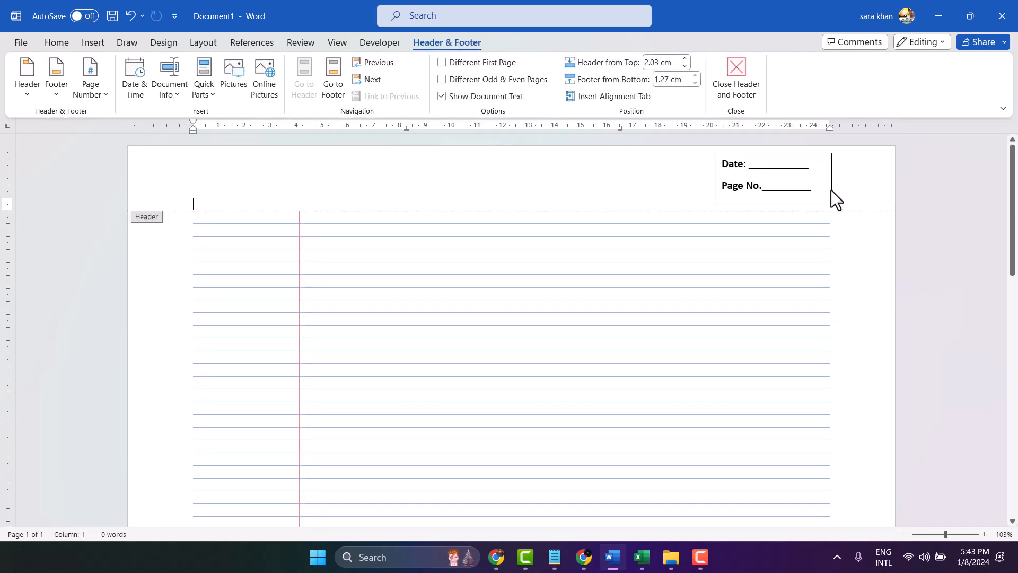
pyautogui.moveTo(816, 185); pyautogui.dragTo(722, 165)
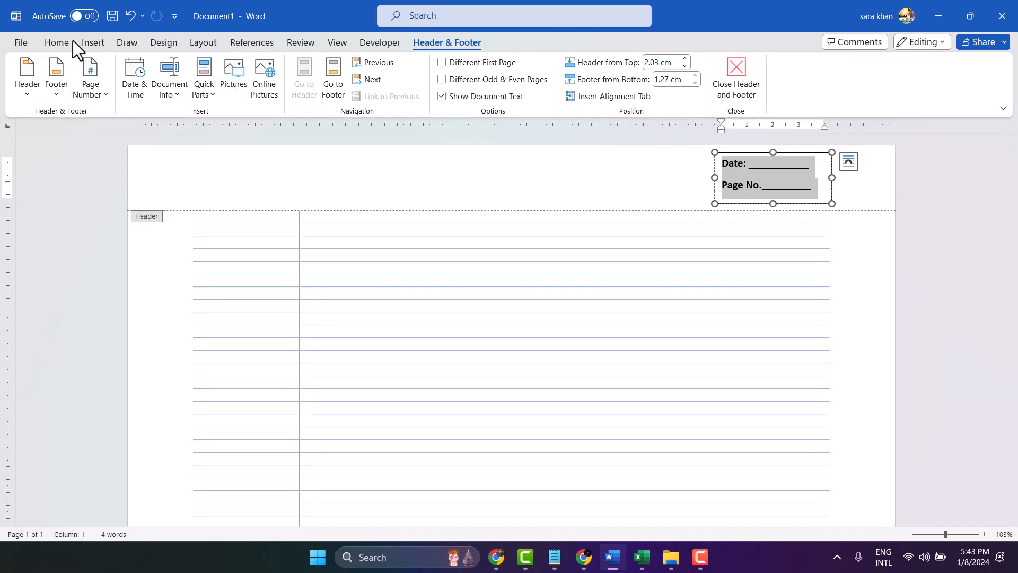
pyautogui.click(54, 41)
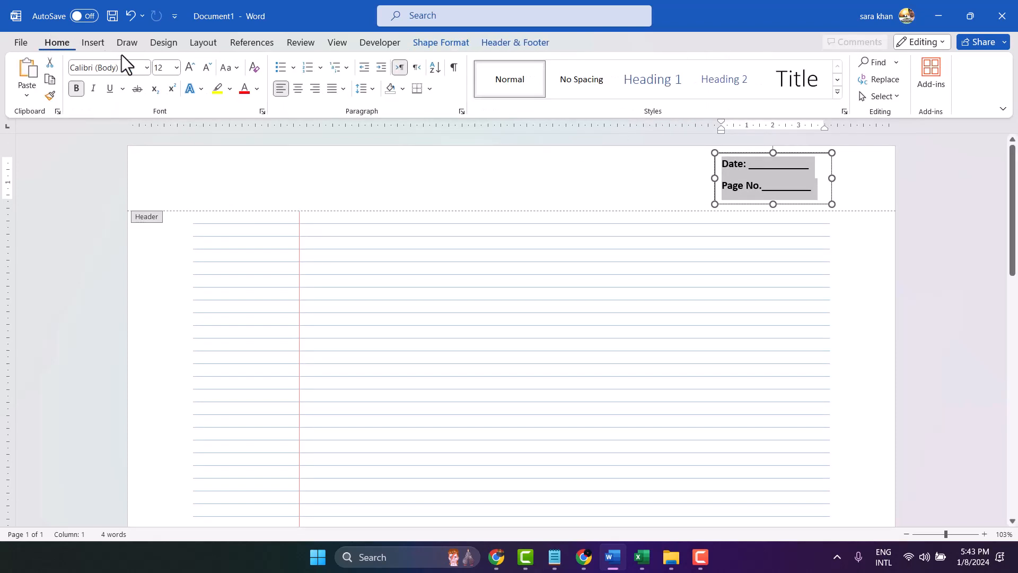
pyautogui.click(244, 90)
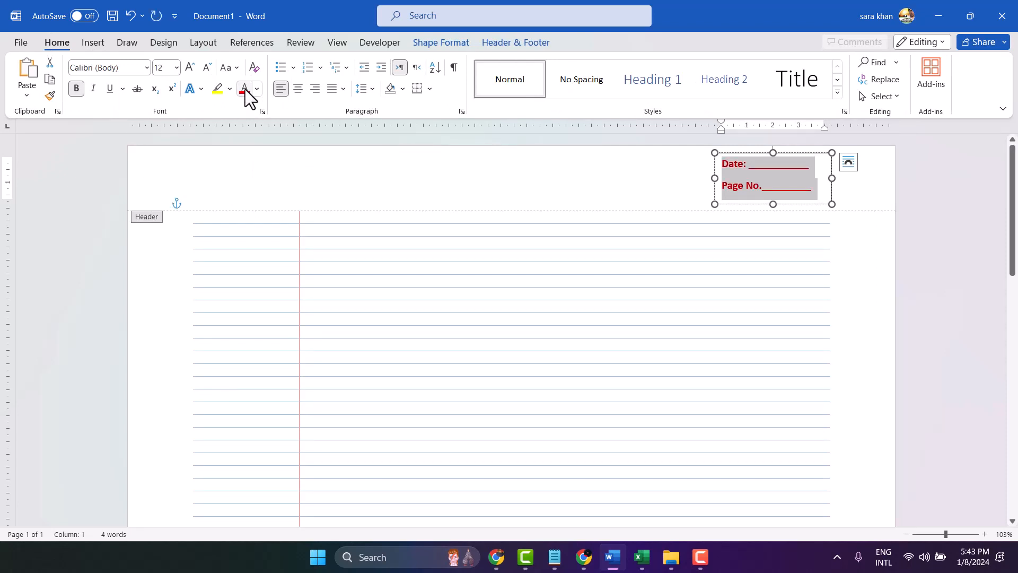
pyautogui.click(386, 182)
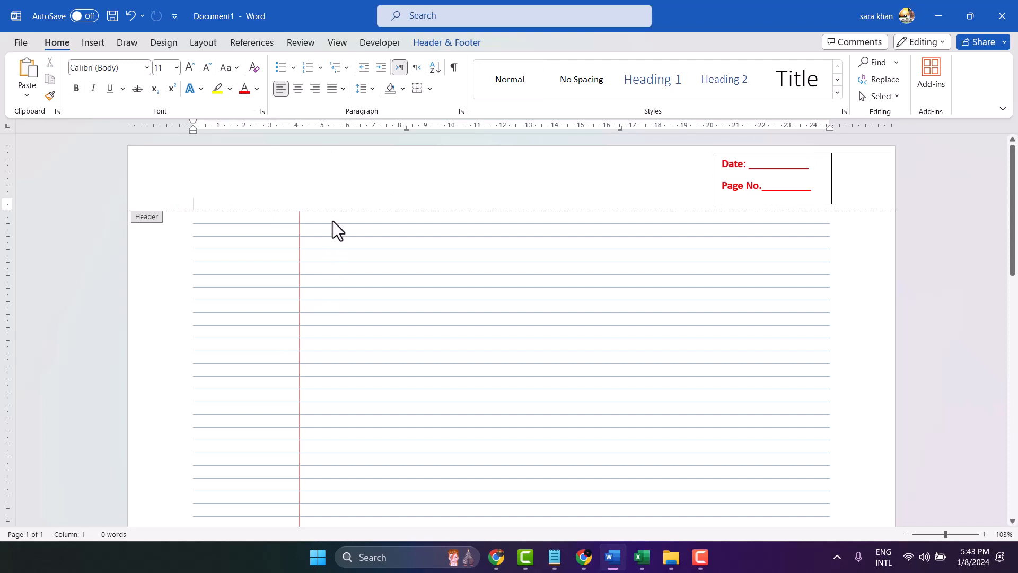
pyautogui.doubleClick(333, 194)
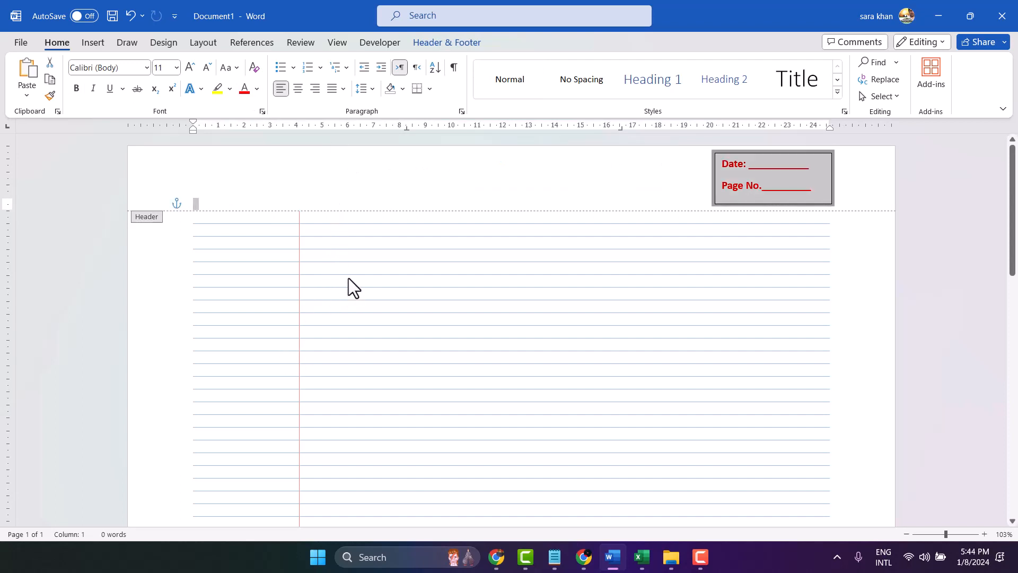
pyautogui.doubleClick(175, 315)
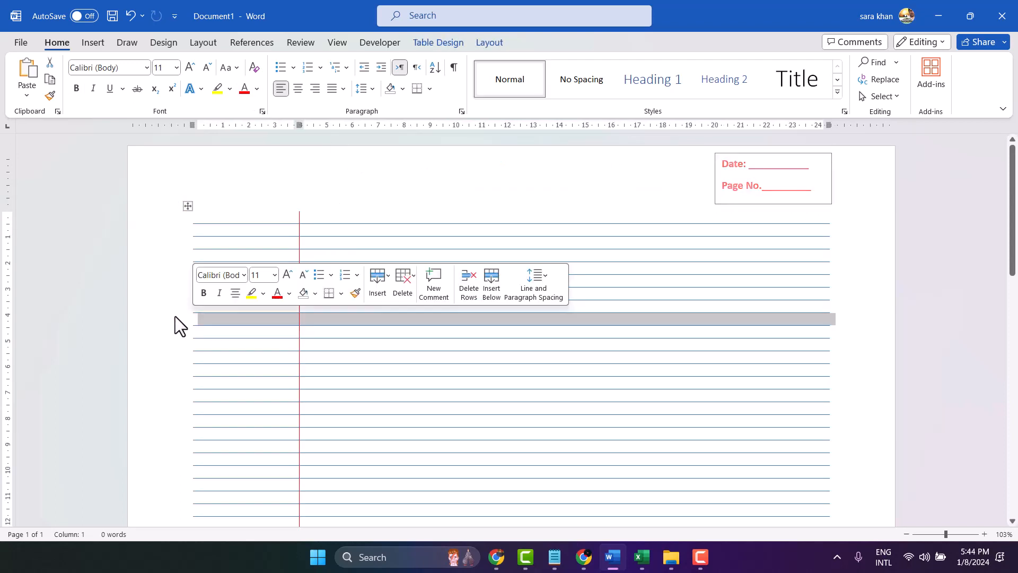
# Step: Remove the outline of the date and page number text box in the header and return to the page body
pyautogui.click(769, 166)
pyautogui.click(874, 220)
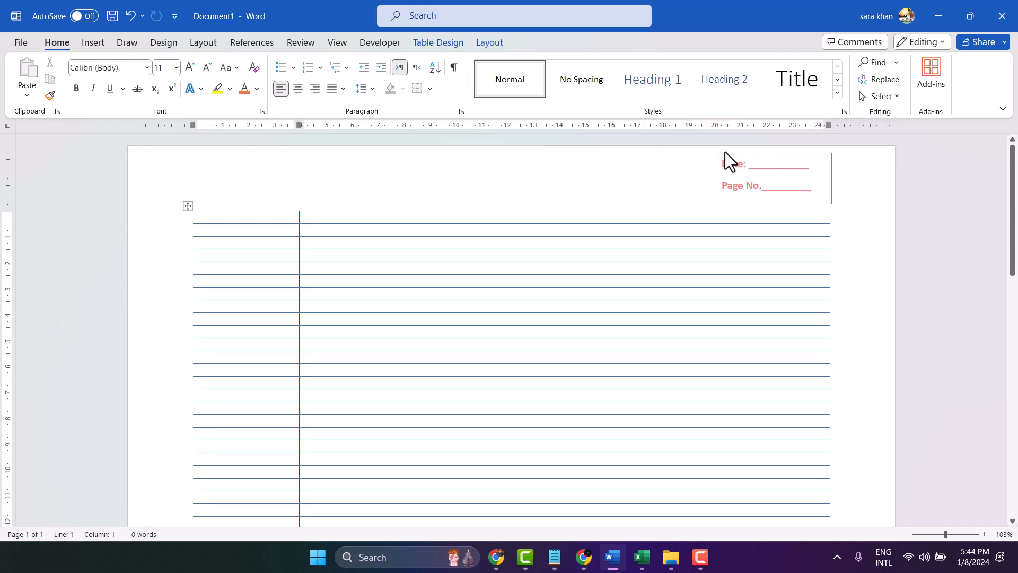
pyautogui.click(763, 159)
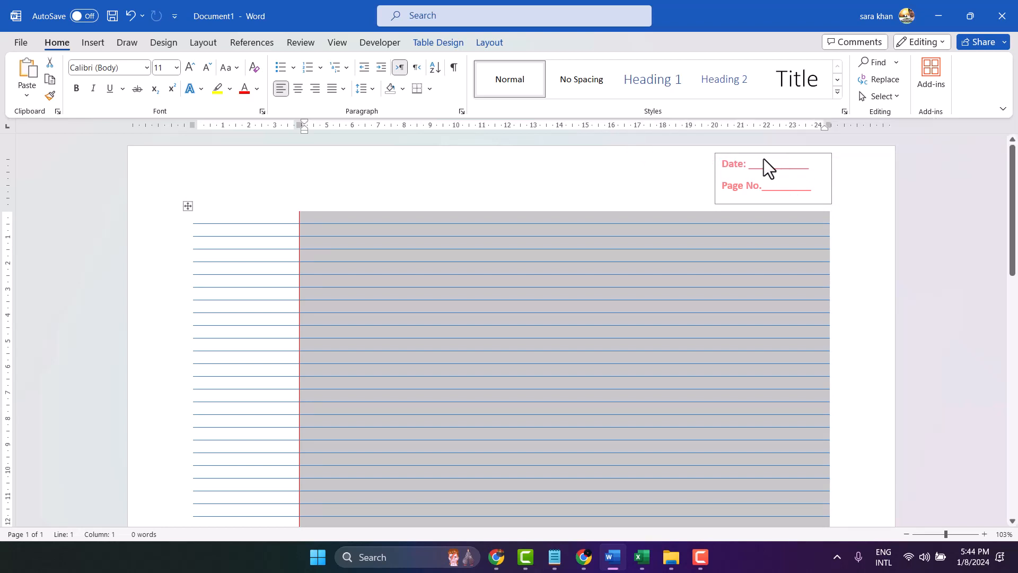
pyautogui.doubleClick(764, 159)
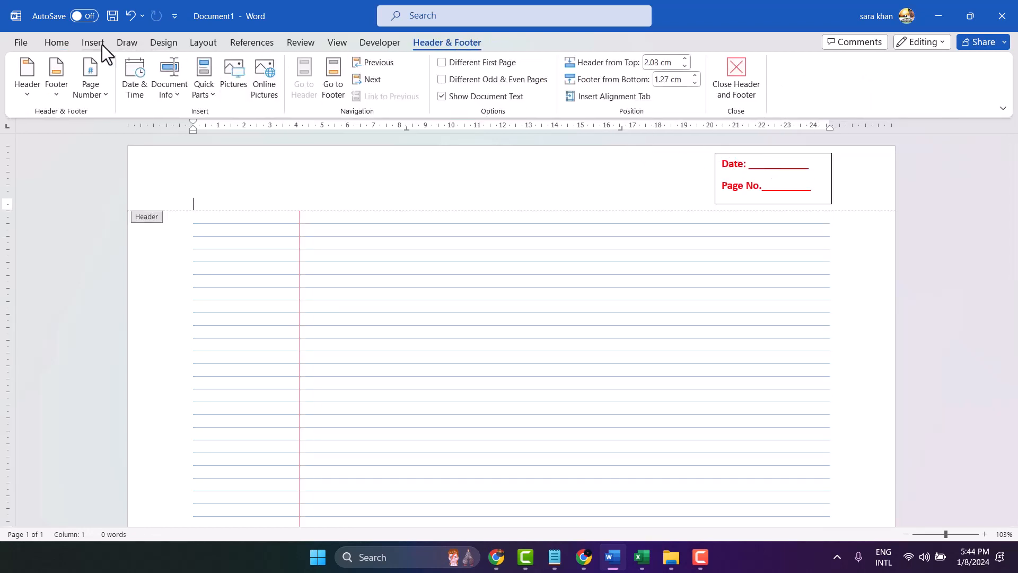
pyautogui.click(56, 42)
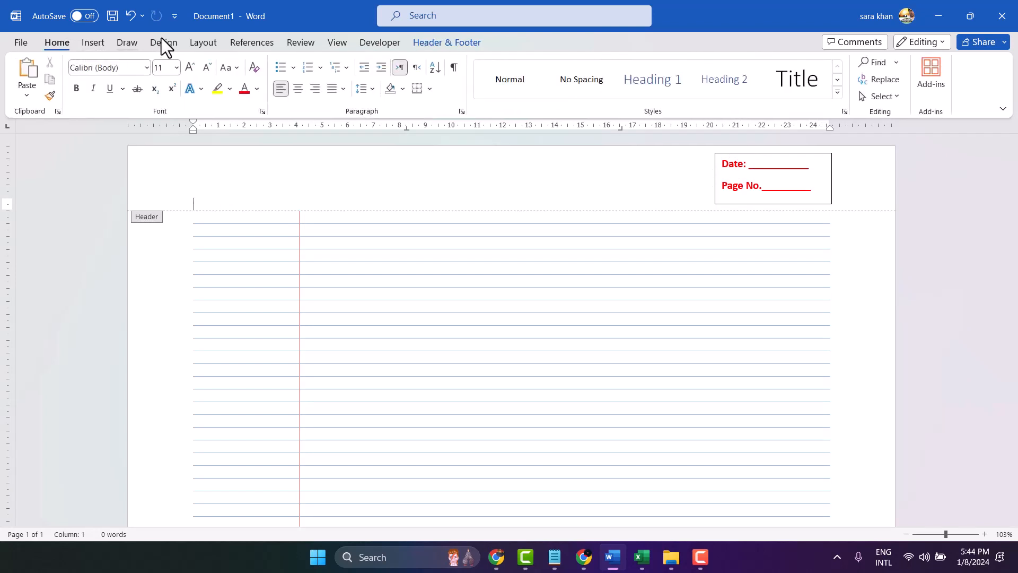
pyautogui.click(731, 159)
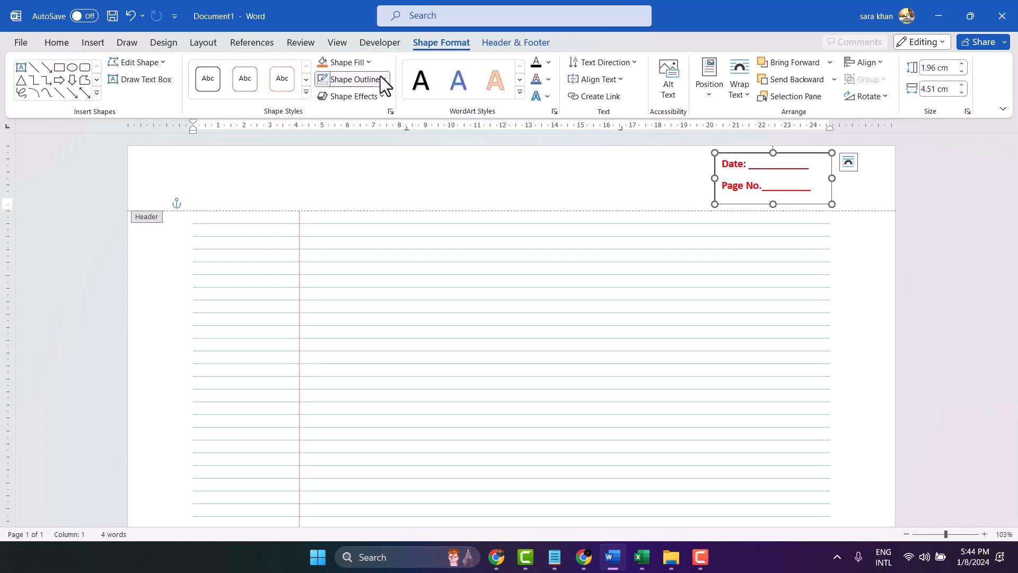
pyautogui.click(383, 80)
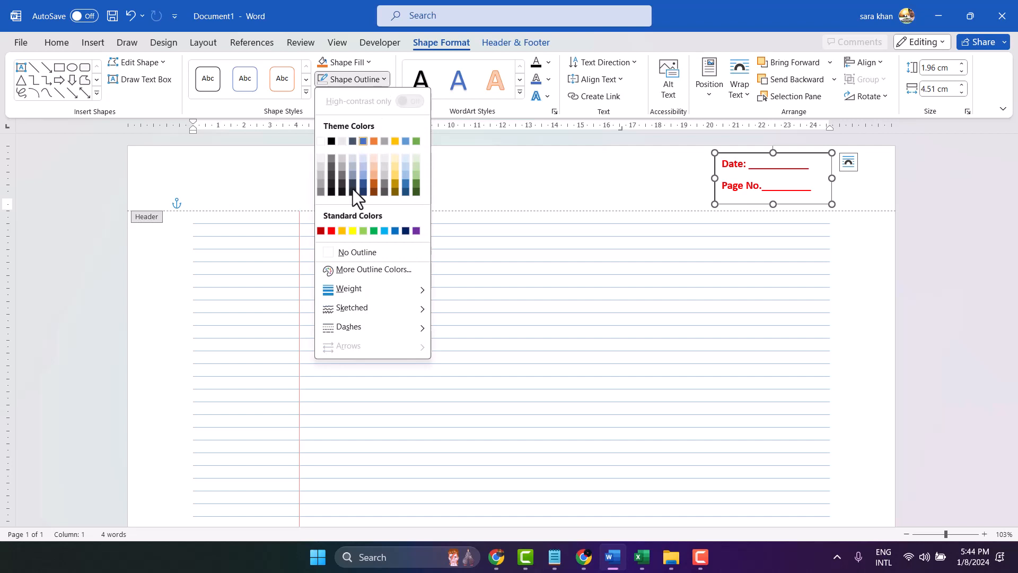
pyautogui.click(337, 251)
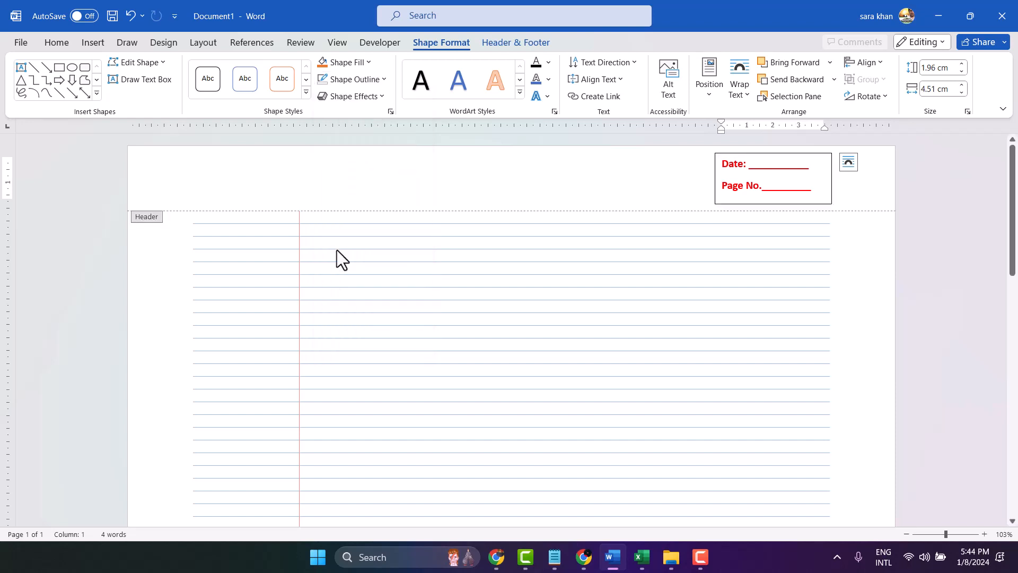
pyautogui.doubleClick(300, 225)
pyautogui.click(298, 223)
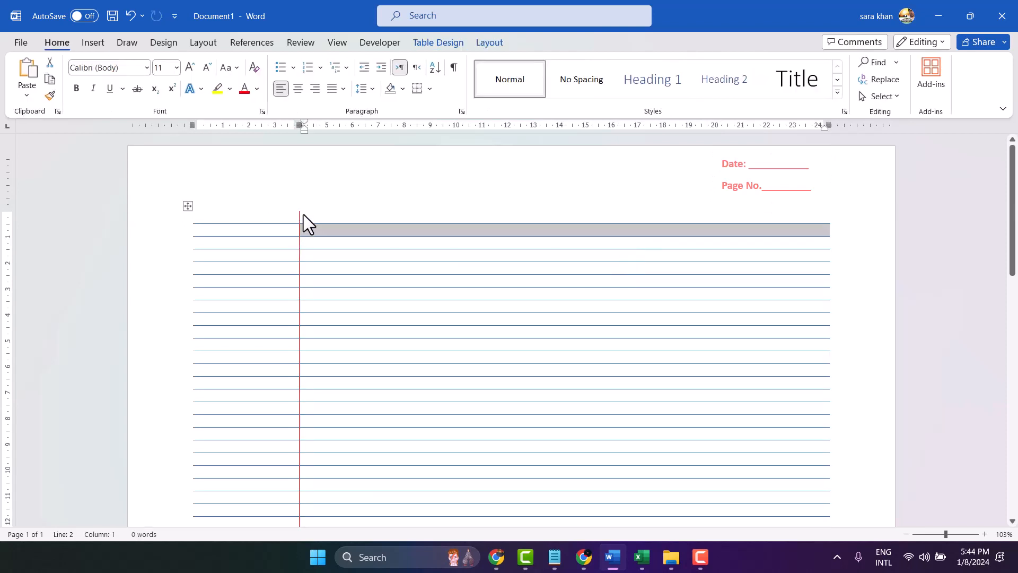
# Step: Examine the lined page from its first rows down to the bottom edge to see how far the lines reach
pyautogui.click(301, 213)
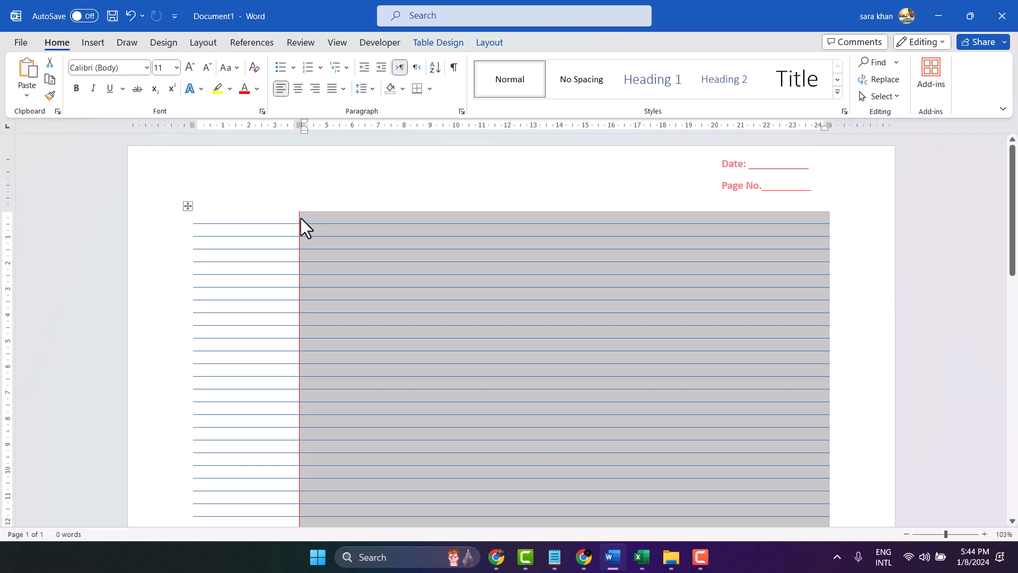
pyautogui.click(240, 183)
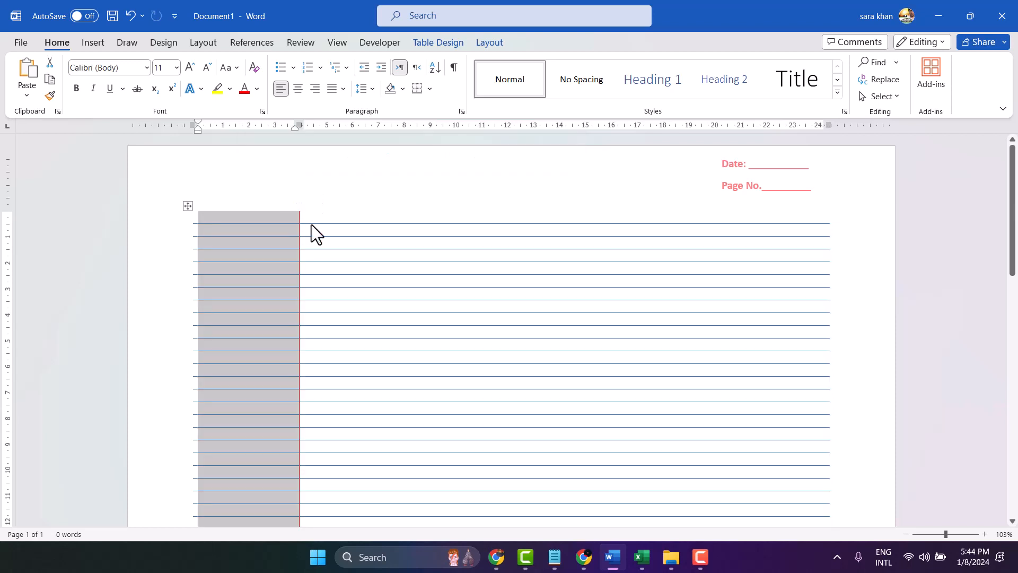
pyautogui.click(323, 286)
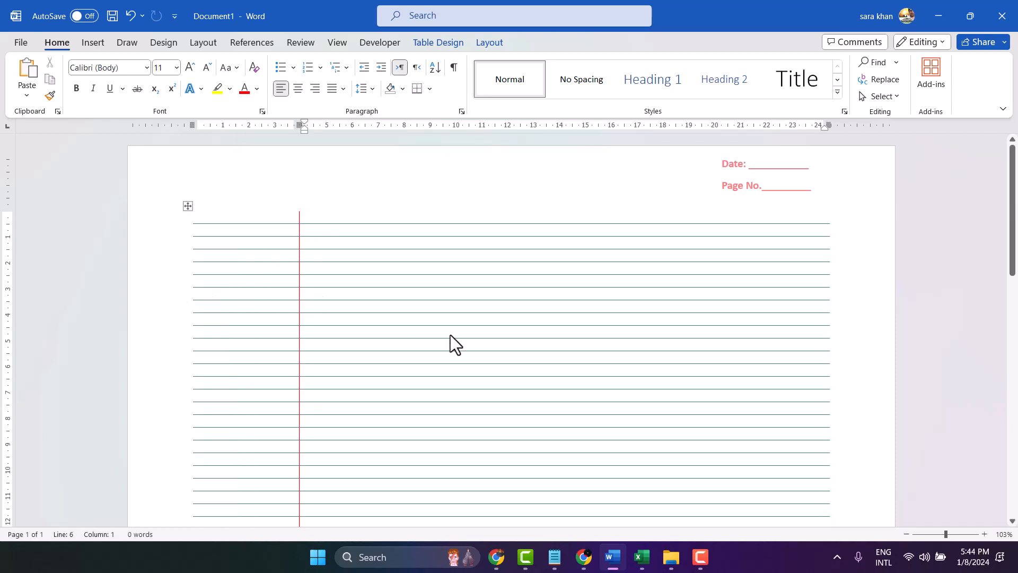
pyautogui.scroll(-4, 477, 339)
pyautogui.scroll(-8, 490, 341)
pyautogui.scroll(6, 483, 338)
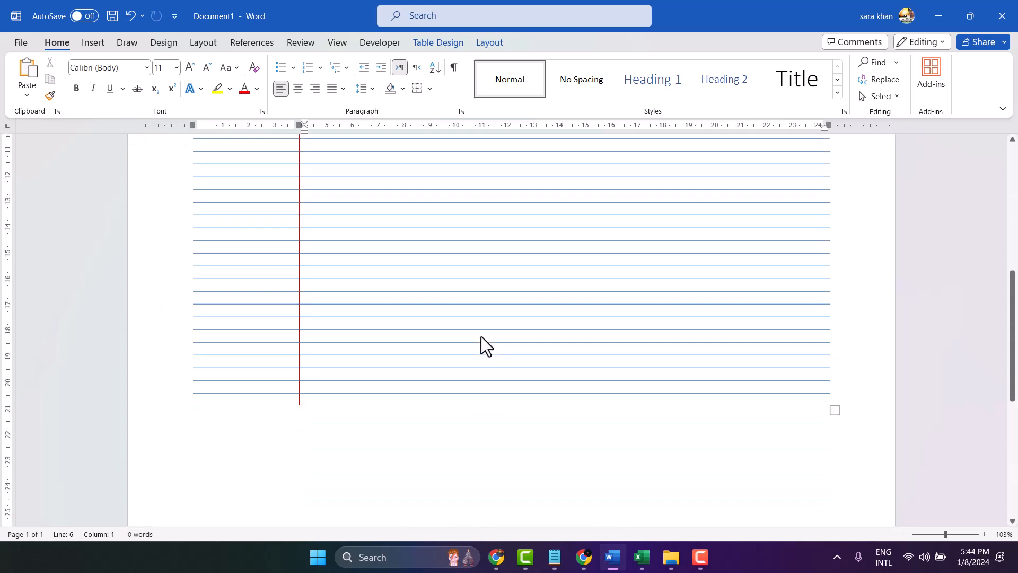
pyautogui.scroll(-3, 476, 331)
pyautogui.scroll(8, 476, 332)
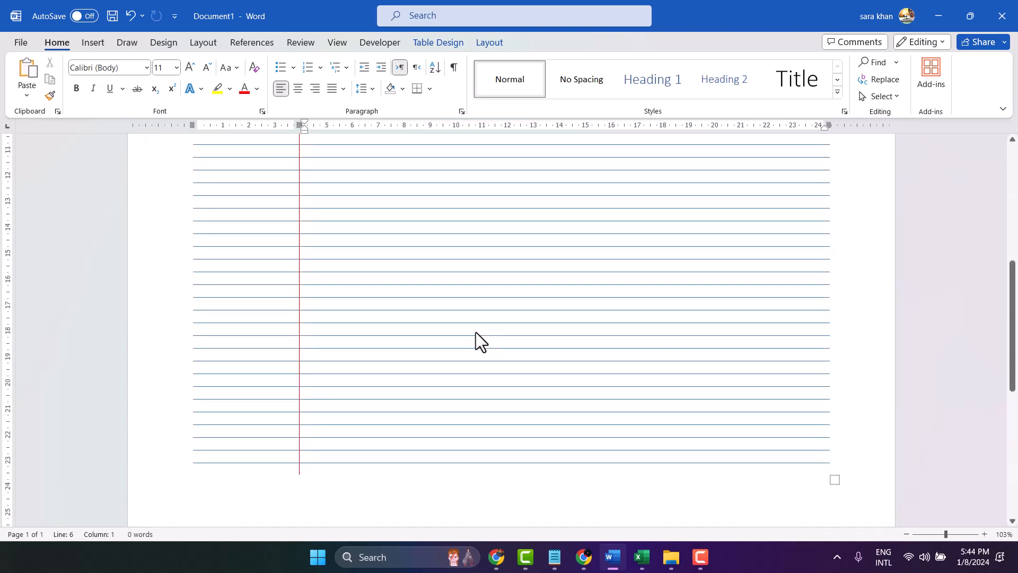
pyautogui.scroll(-10, 474, 331)
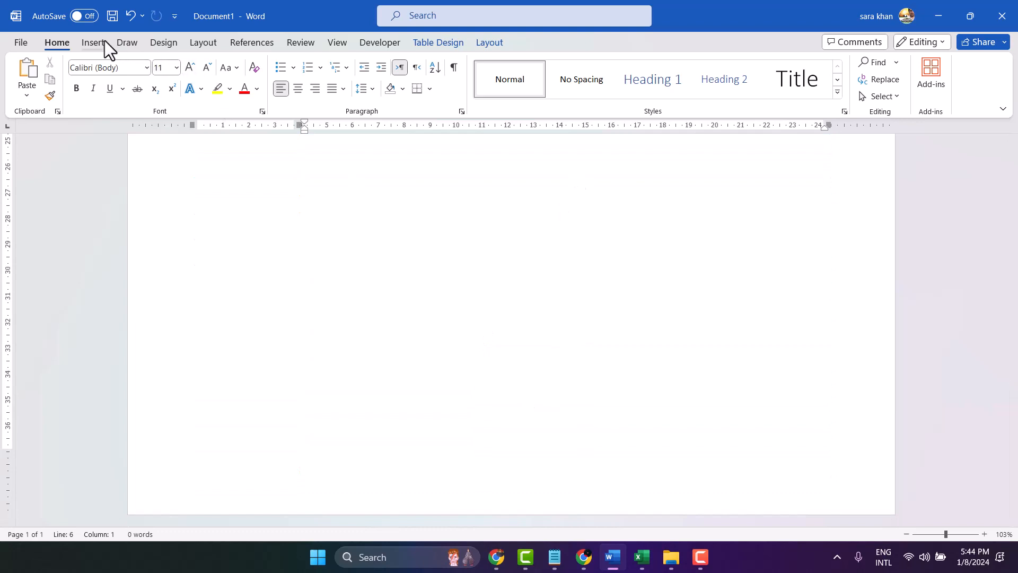
# Step: Try a smaller paper size for the page, check the header and lines on it, and undo the change
pyautogui.click(207, 41)
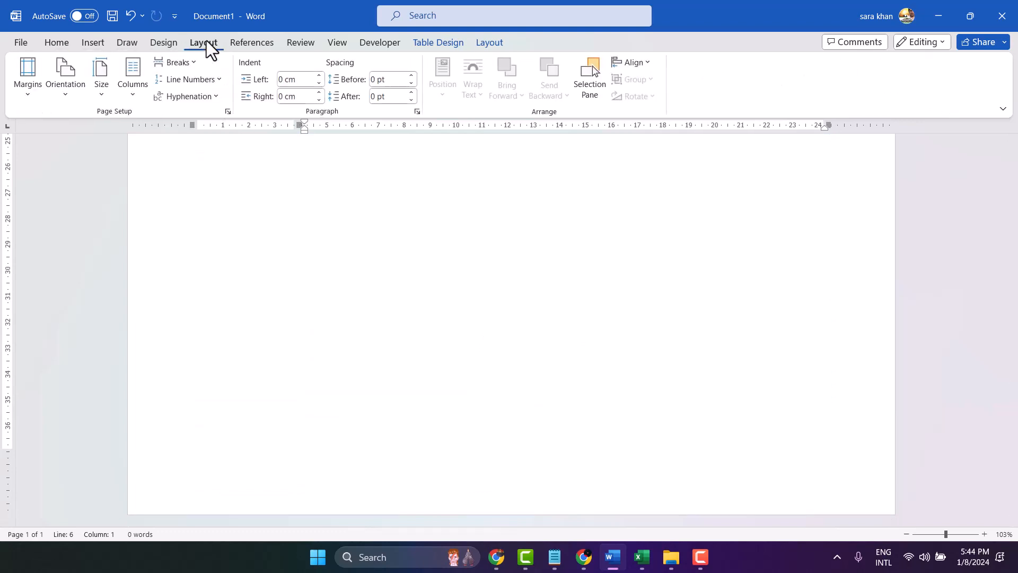
pyautogui.click(108, 97)
pyautogui.click(152, 312)
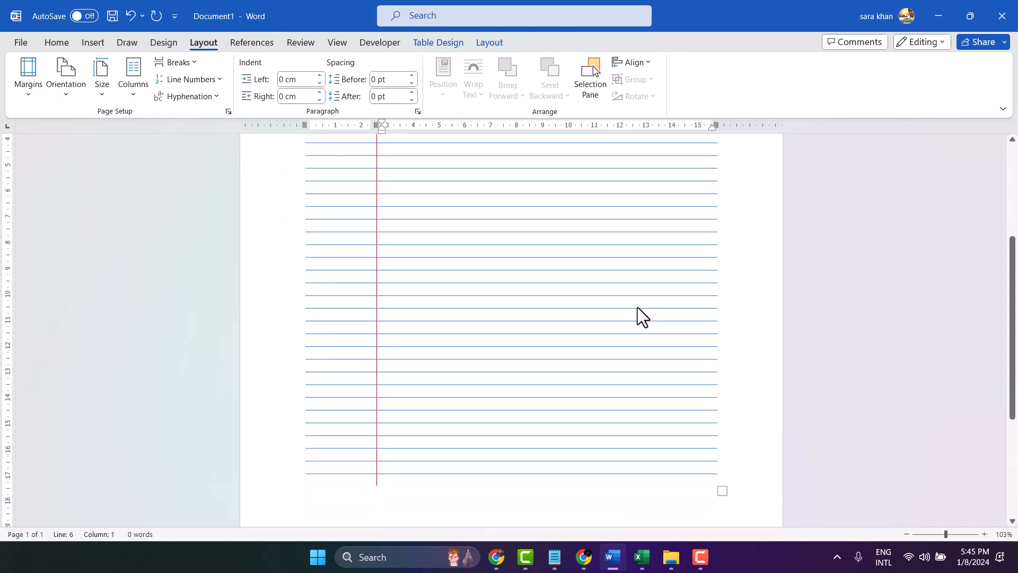
pyautogui.scroll(5, 637, 307)
pyautogui.click(742, 195)
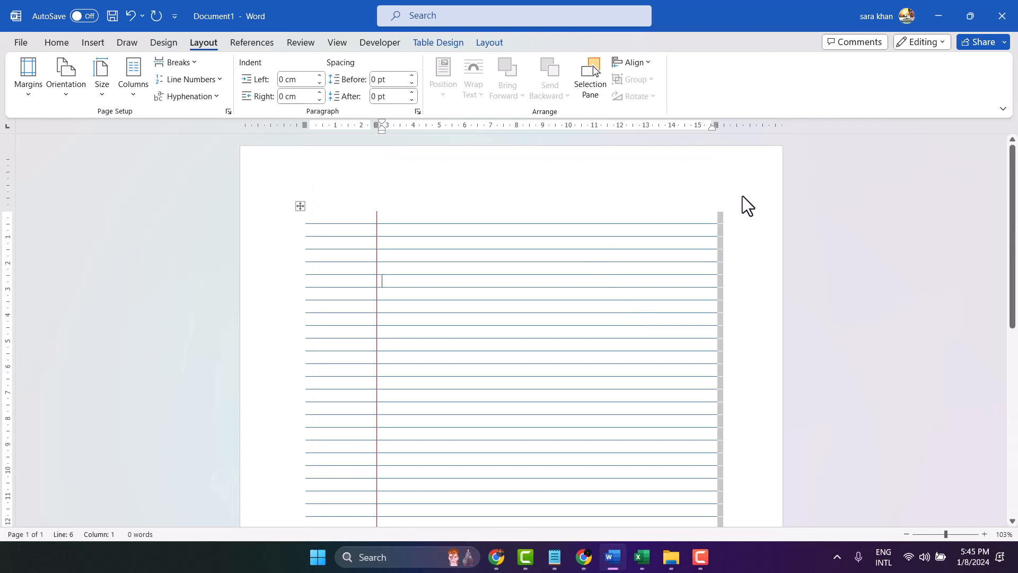
pyautogui.click(515, 177)
pyautogui.doubleClick(515, 177)
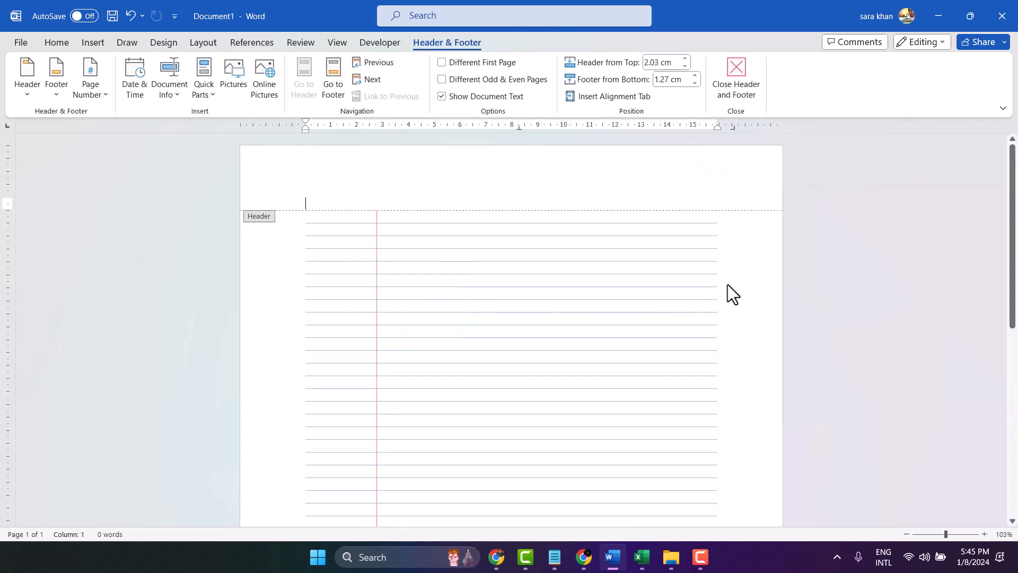
pyautogui.scroll(-7, 400, 306)
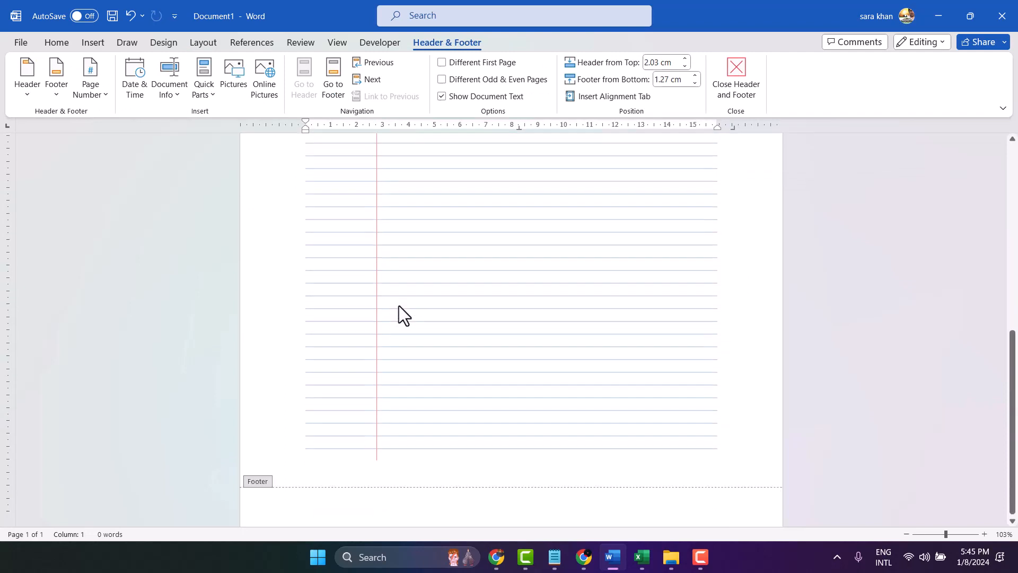
pyautogui.scroll(7, 398, 306)
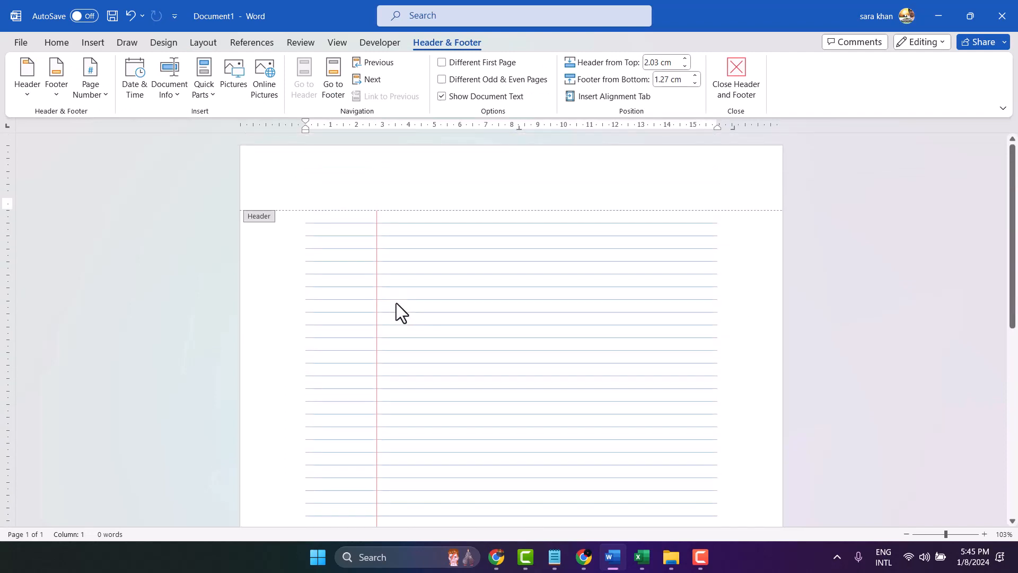
pyautogui.click(127, 14)
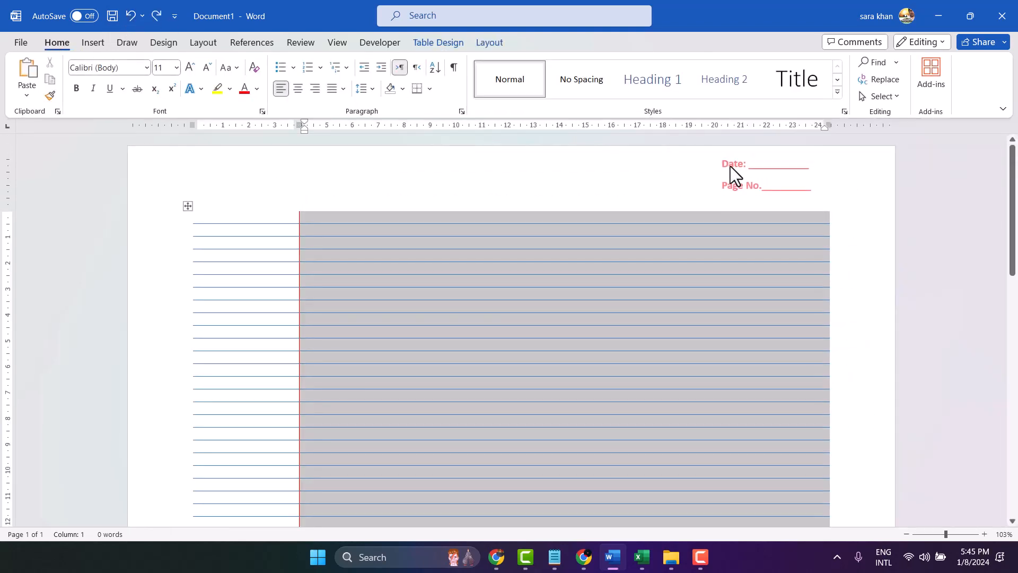
# Step: Open the header for editing and copy the whole date and page number text box
pyautogui.doubleClick(730, 166)
pyautogui.doubleClick(729, 166)
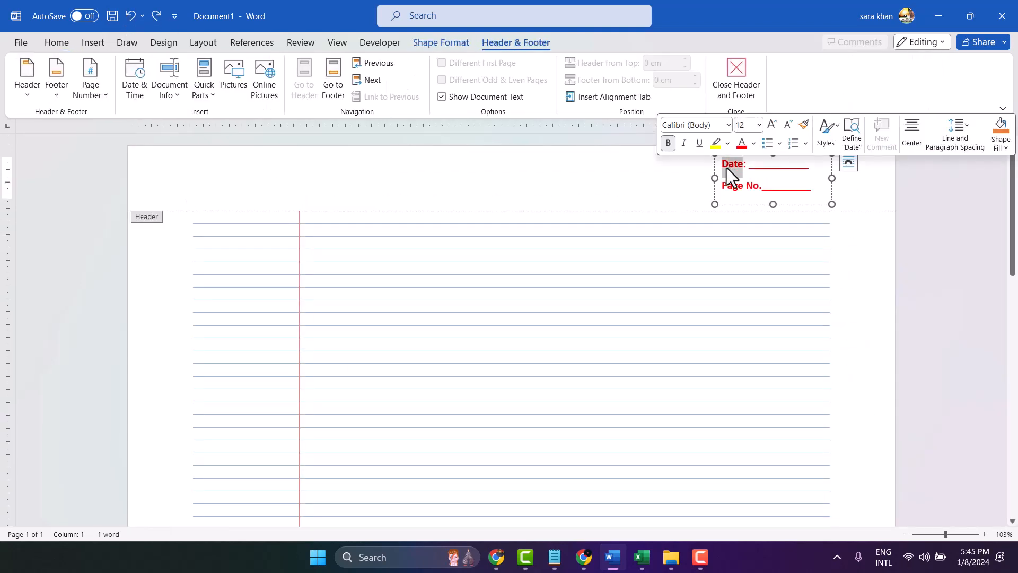
pyautogui.click(719, 164)
pyautogui.click(714, 154)
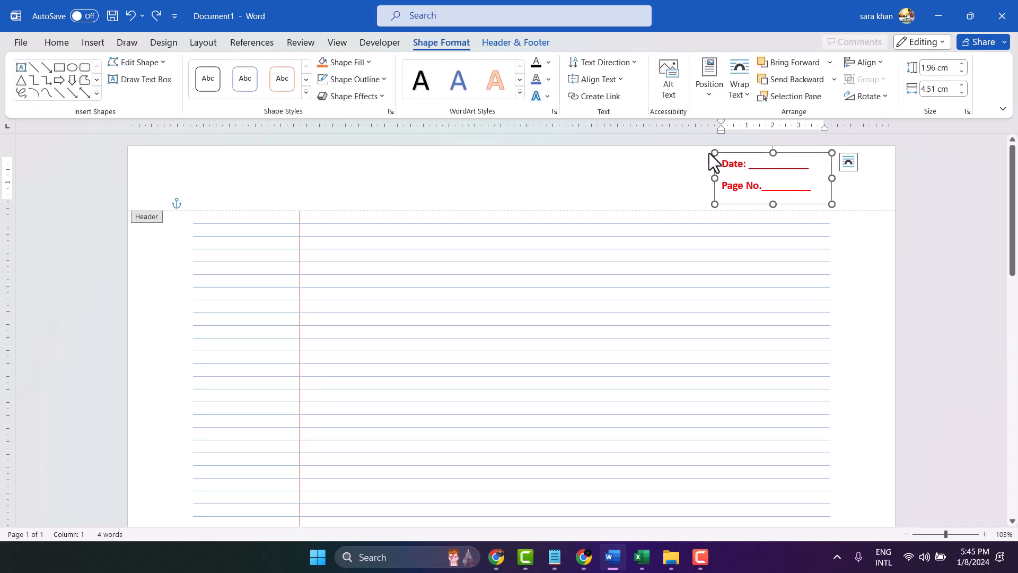
pyautogui.rightClick(716, 163)
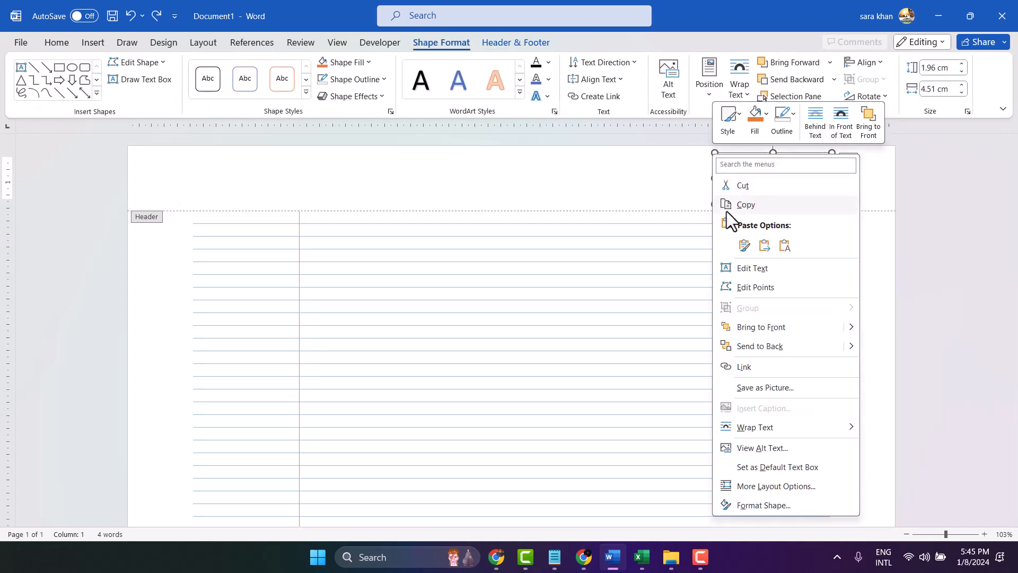
pyautogui.click(745, 205)
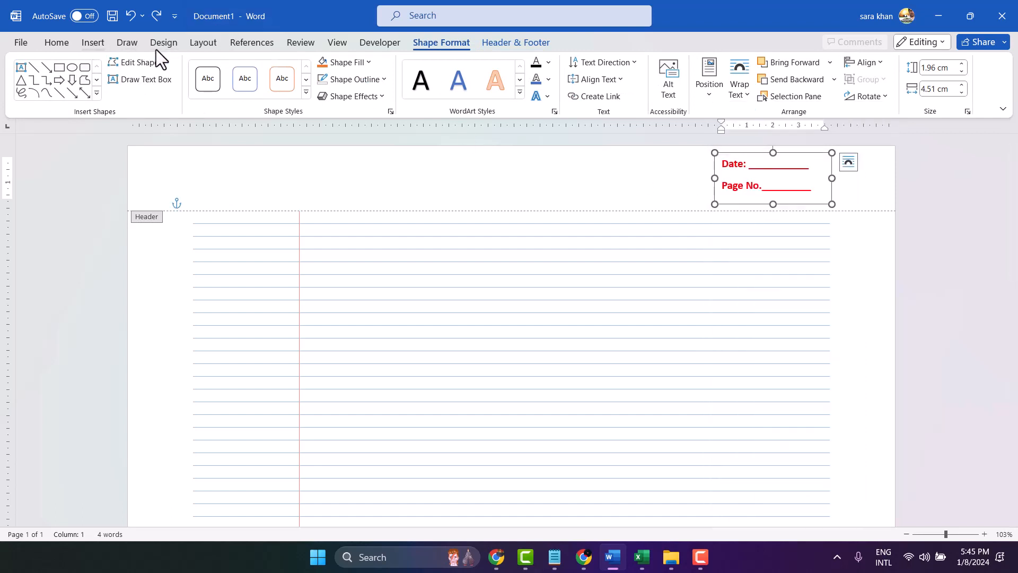
# Step: Leave the header, place the cursor in the first row of the lined table, and set the paper size to A4
pyautogui.click(197, 45)
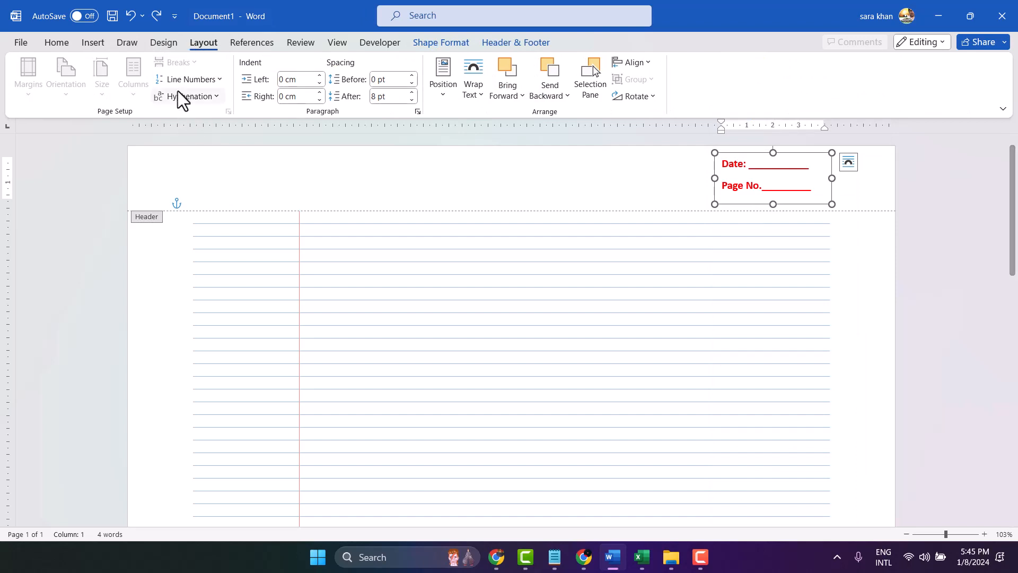
pyautogui.doubleClick(273, 289)
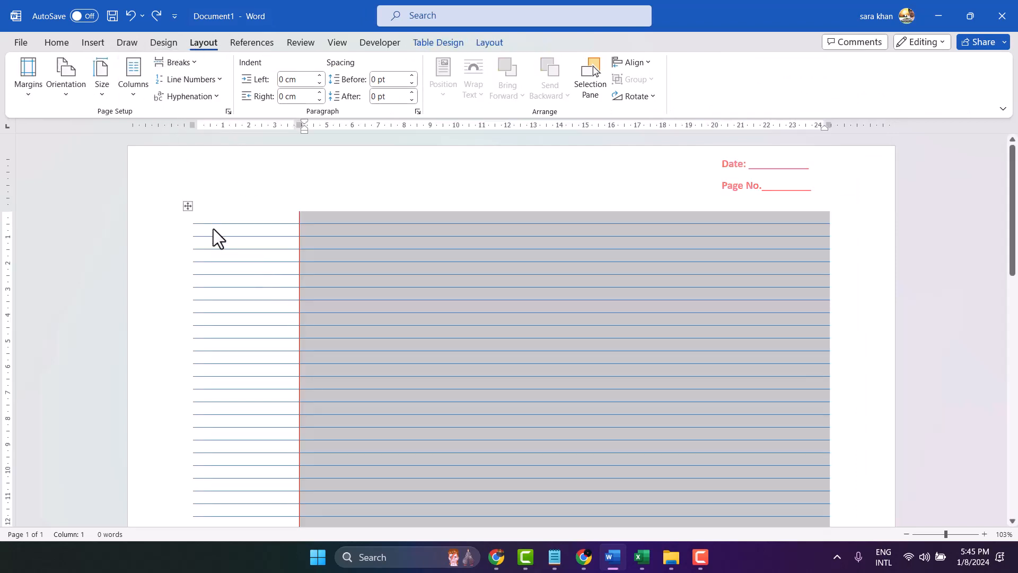
pyautogui.click(213, 228)
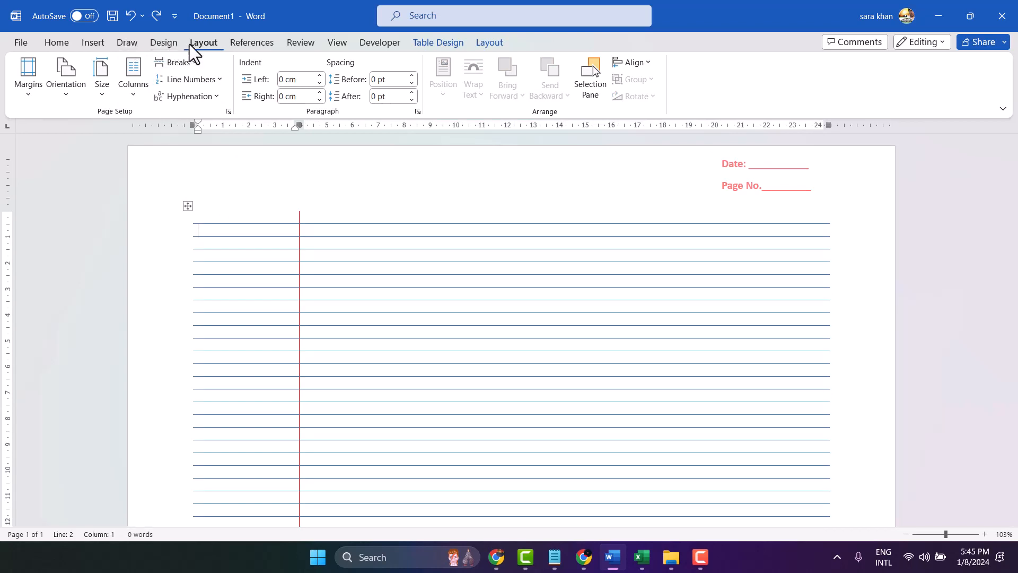
pyautogui.click(158, 44)
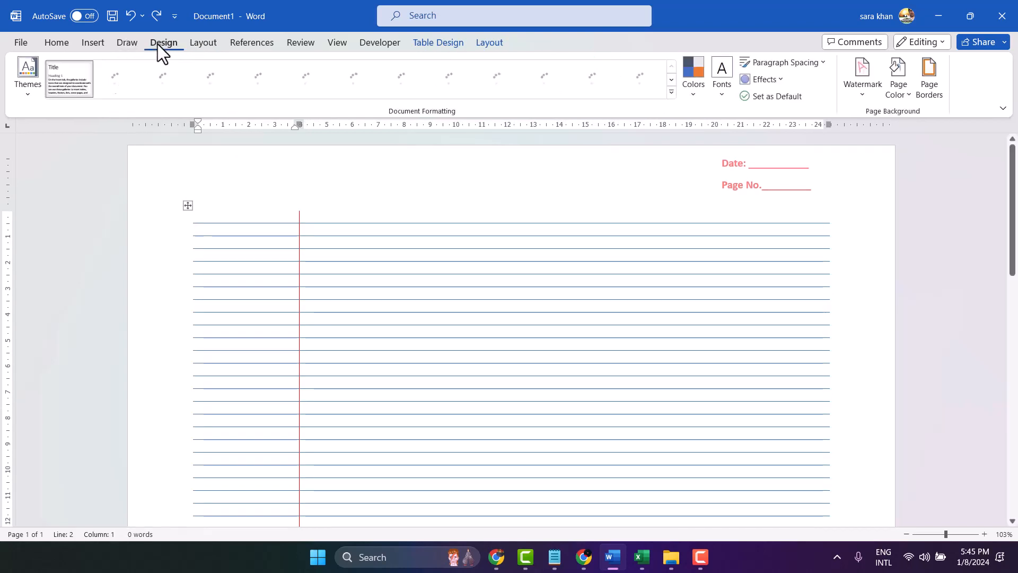
pyautogui.click(209, 43)
pyautogui.click(104, 92)
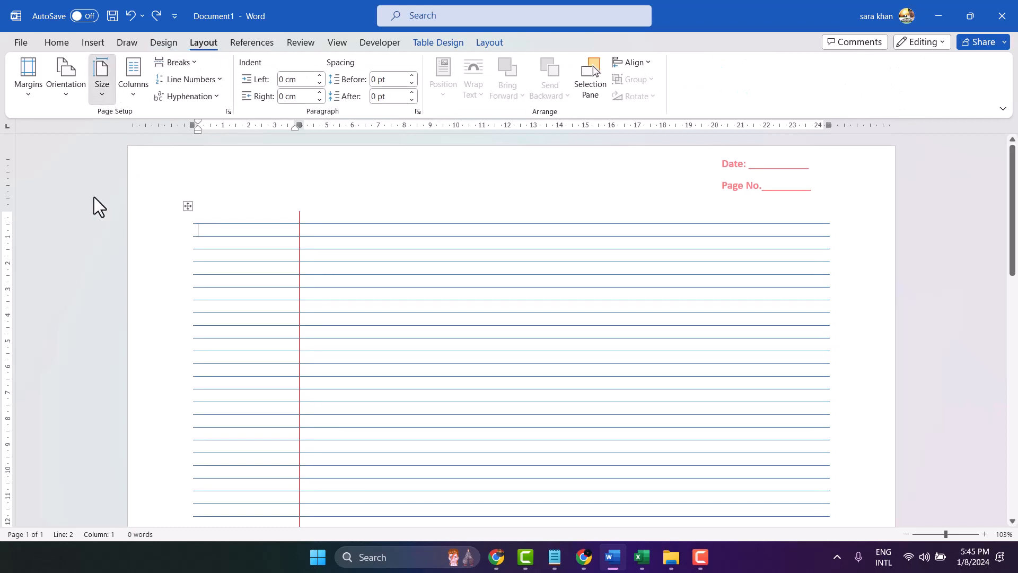
pyautogui.click(137, 311)
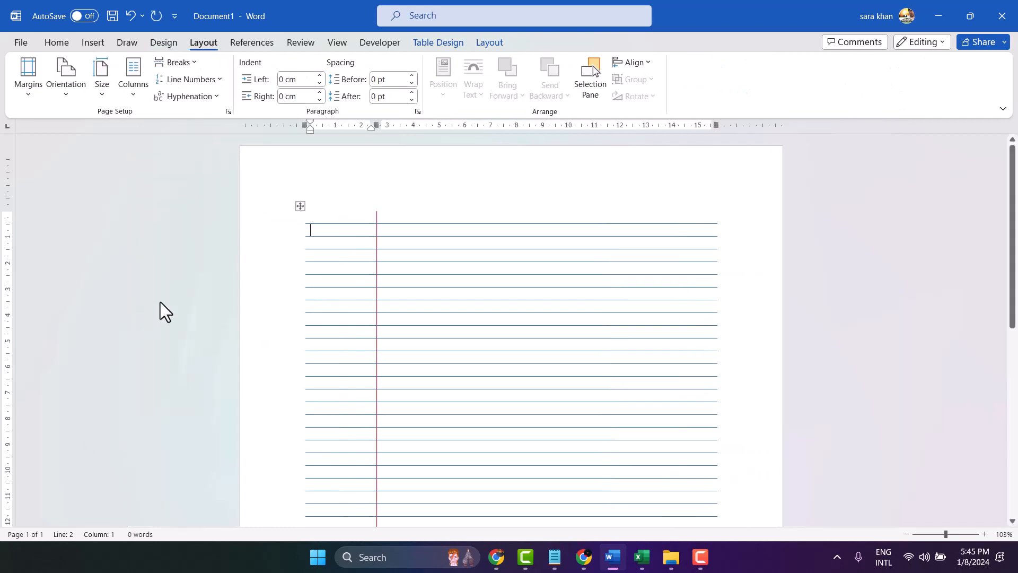
# Step: Open the header of the resized page and paste the copied date and page number text box into it
pyautogui.doubleClick(637, 173)
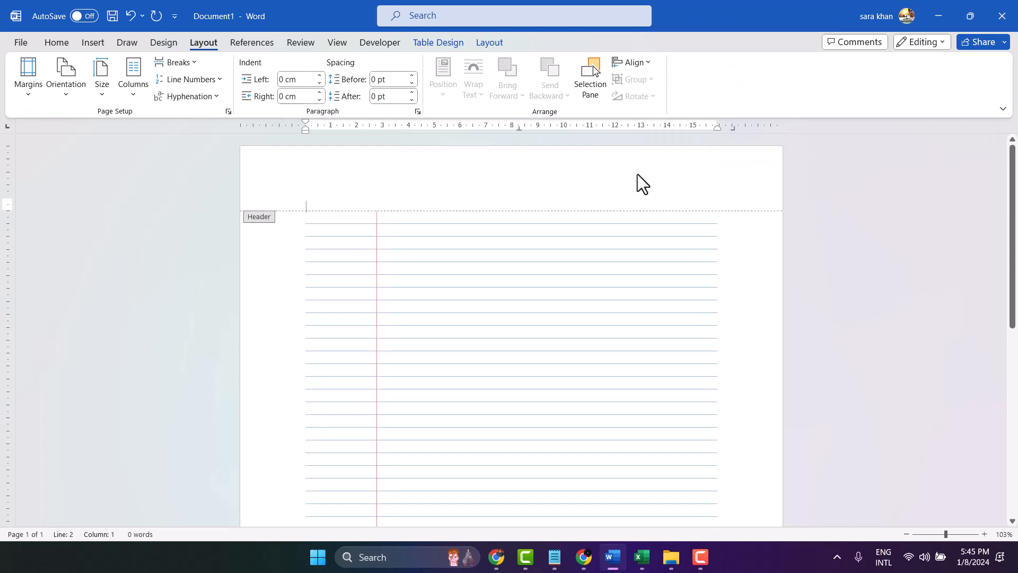
pyautogui.rightClick(637, 174)
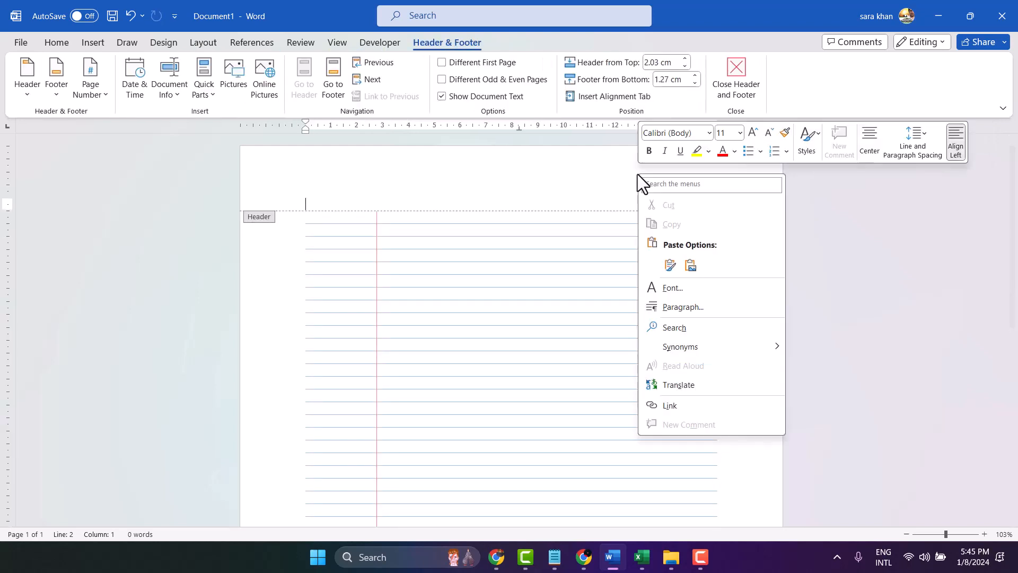
pyautogui.click(670, 265)
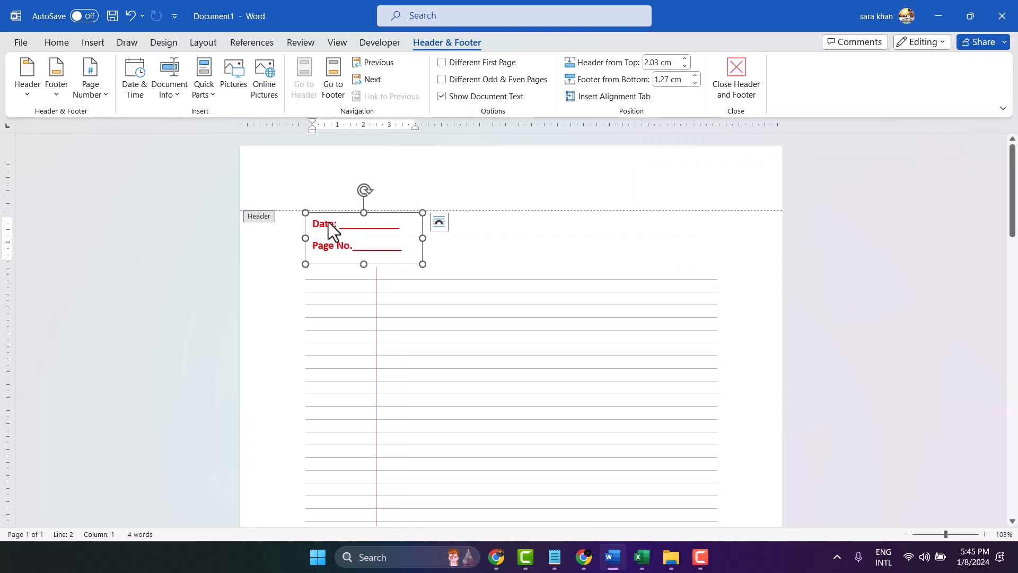
# Step: Move the pasted date and page number text box to the header's upper-right corner above the lines and return to the page body
pyautogui.moveTo(327, 224); pyautogui.dragTo(627, 173)
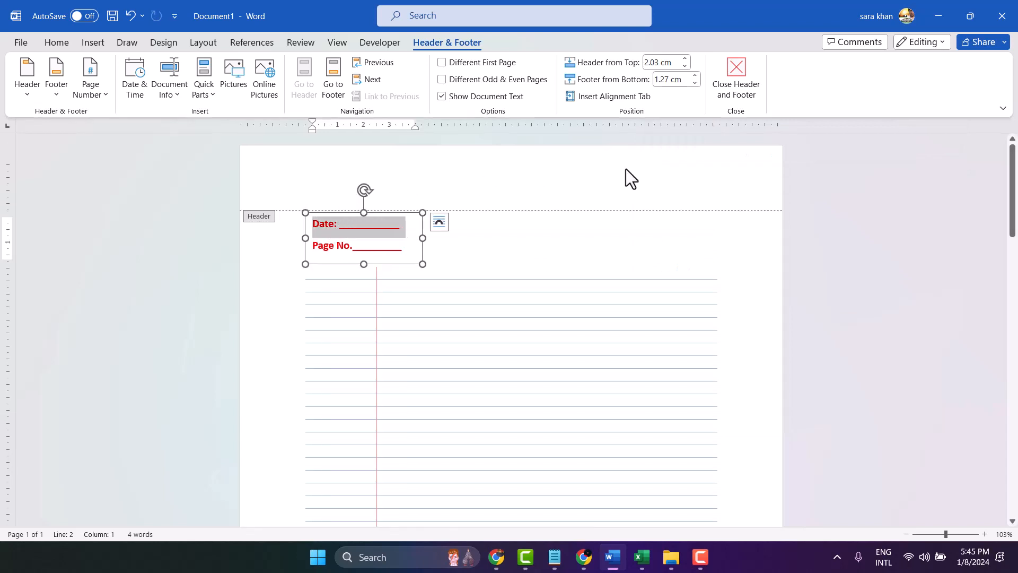
pyautogui.click(349, 216)
pyautogui.moveTo(350, 215); pyautogui.dragTo(365, 164)
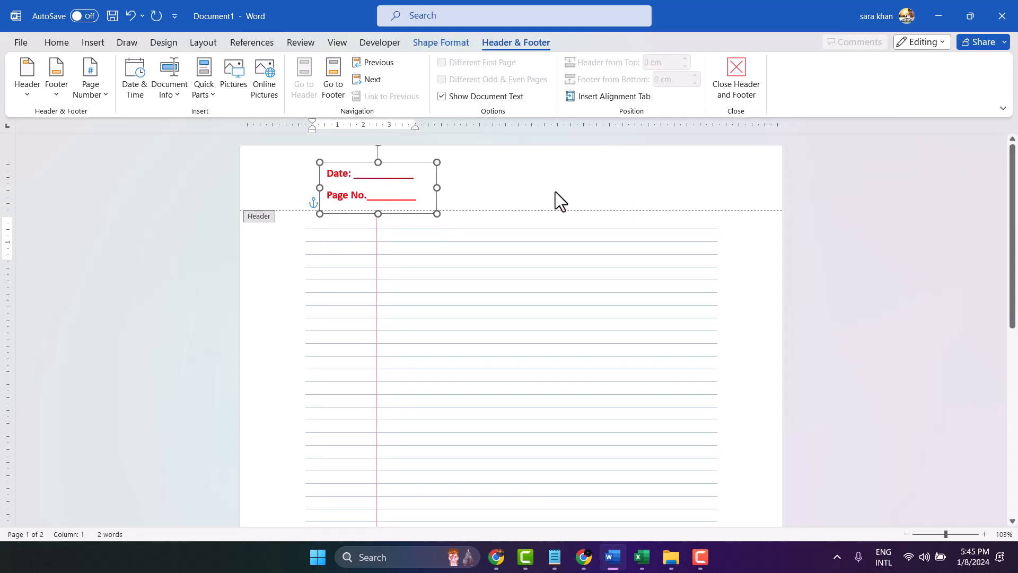
pyautogui.moveTo(555, 191); pyautogui.dragTo(648, 155)
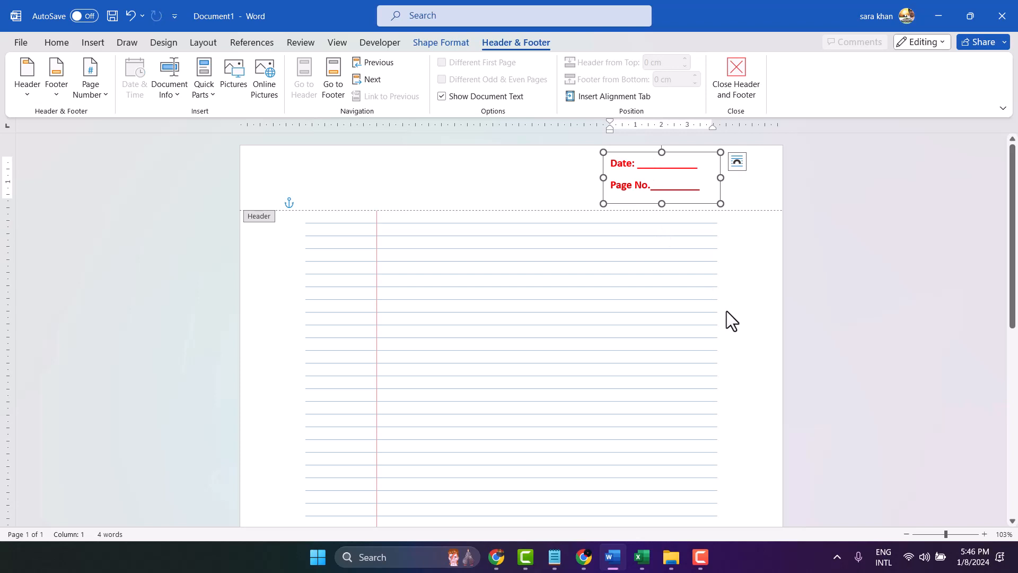
pyautogui.doubleClick(573, 281)
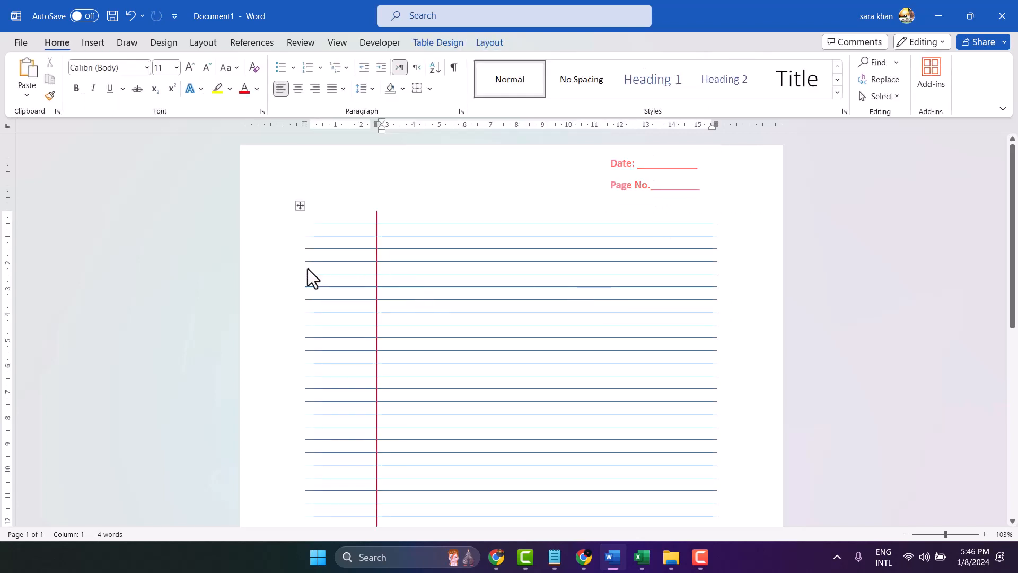
# Step: Examine the lined page from the top rows down to the bottom edge to check how the lines fill the sheet
pyautogui.click(346, 271)
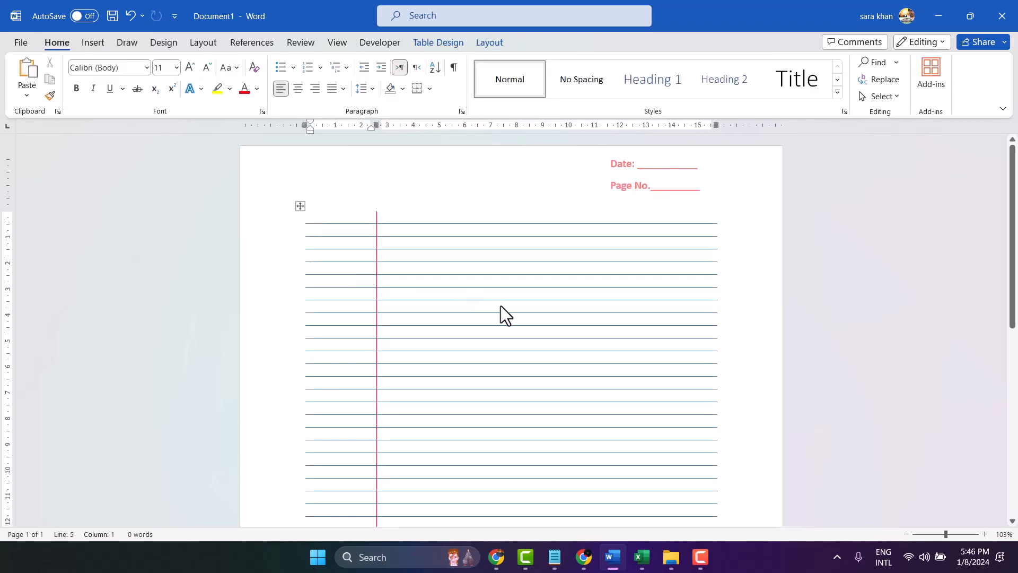
pyautogui.scroll(-2, 447, 303)
pyautogui.scroll(-3, 448, 302)
pyautogui.scroll(5, 440, 297)
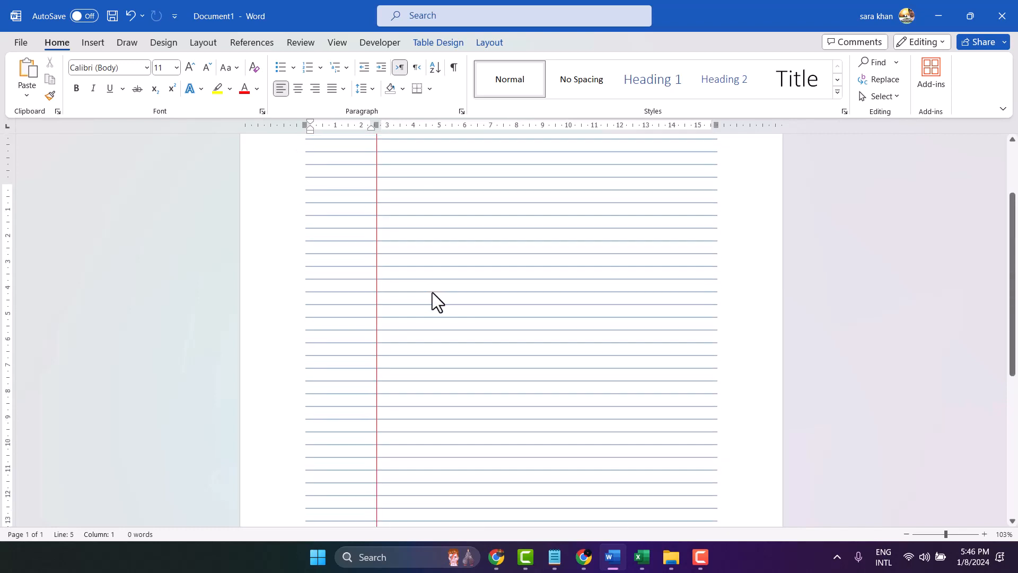
pyautogui.scroll(-7, 418, 286)
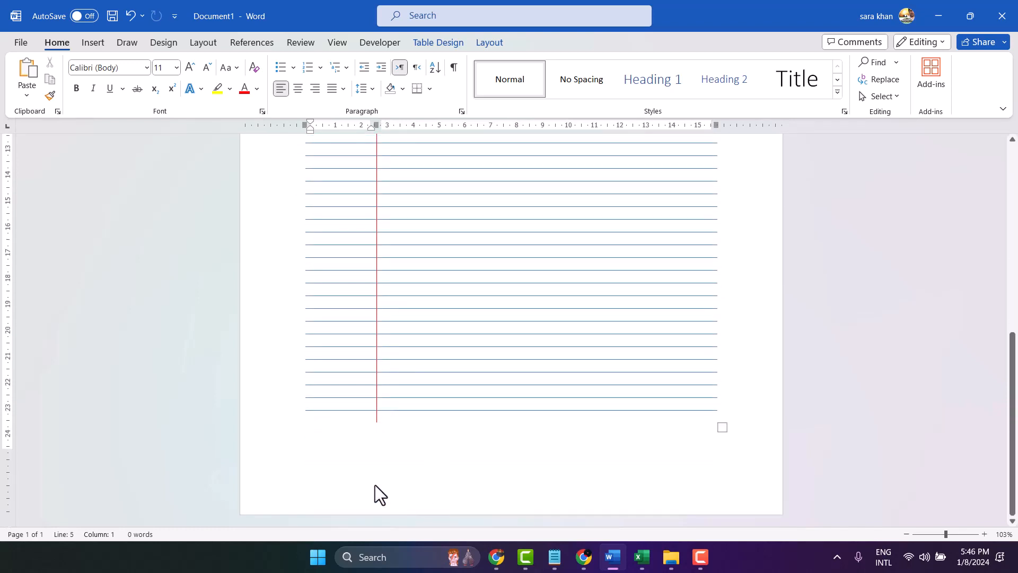
pyautogui.click(632, 440)
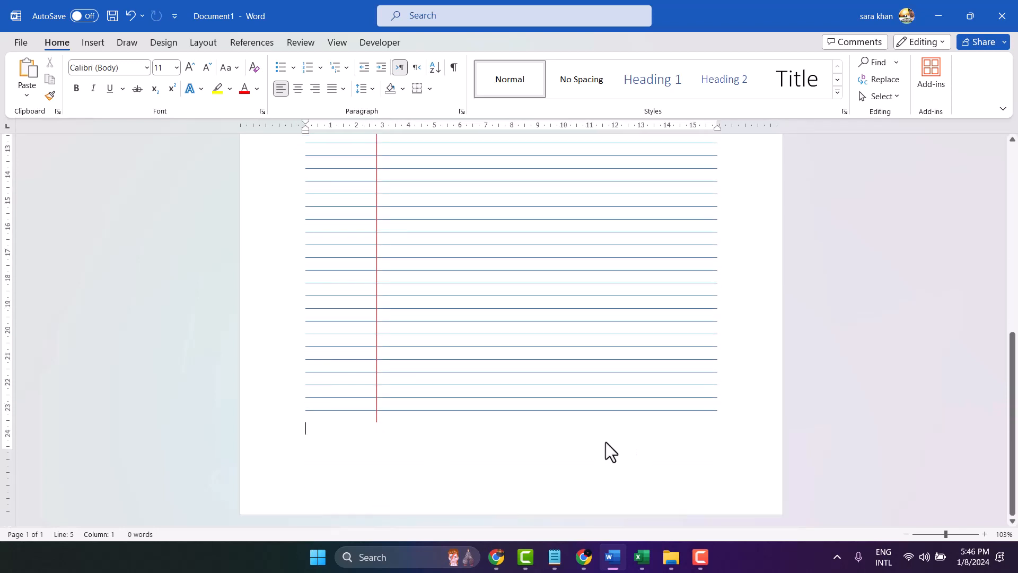
pyautogui.scroll(7, 313, 396)
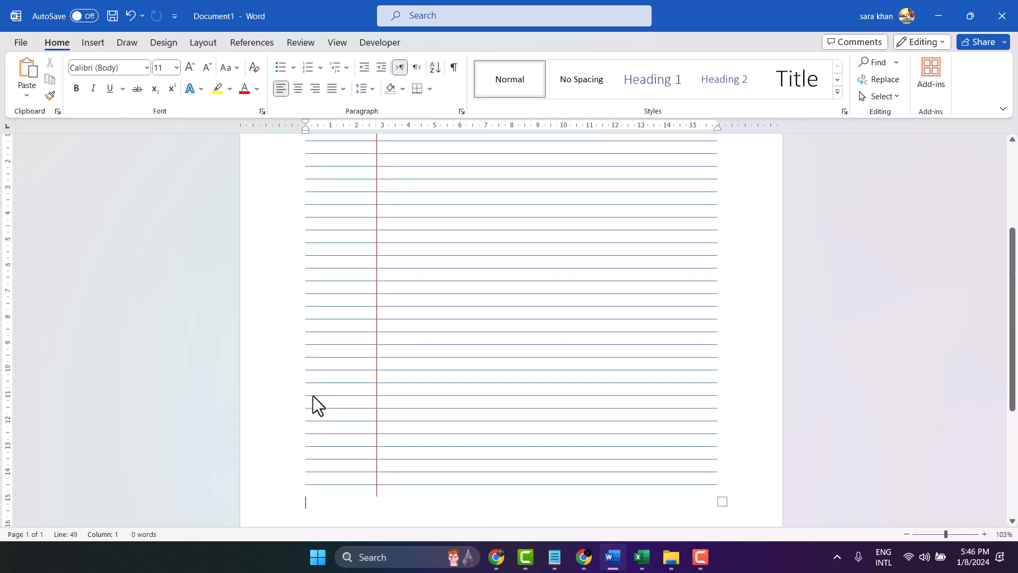
# Step: Open the print preview and set custom top, bottom, left and right margins of 1 cm for the whole document
pyautogui.click(22, 41)
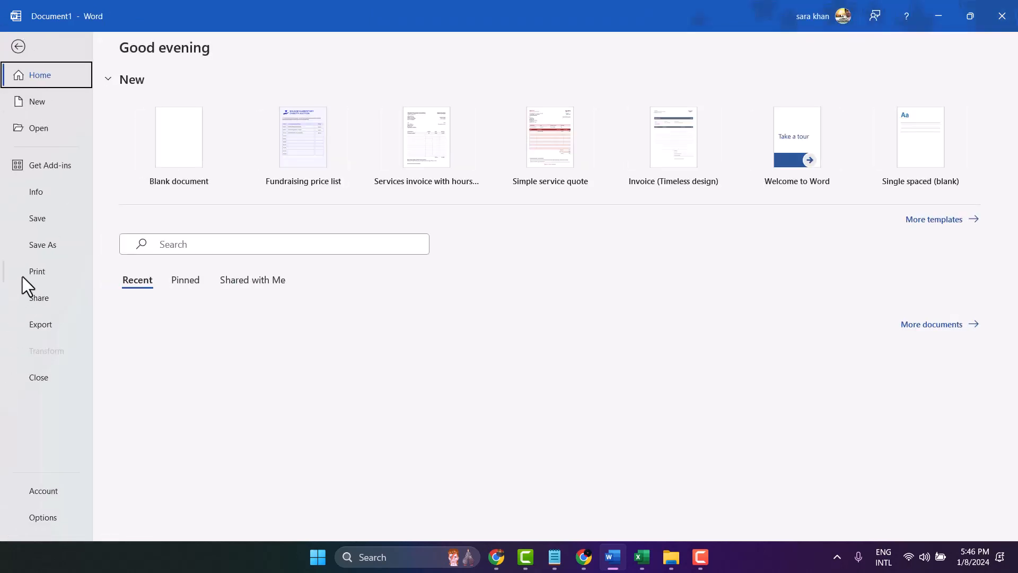
pyautogui.click(38, 271)
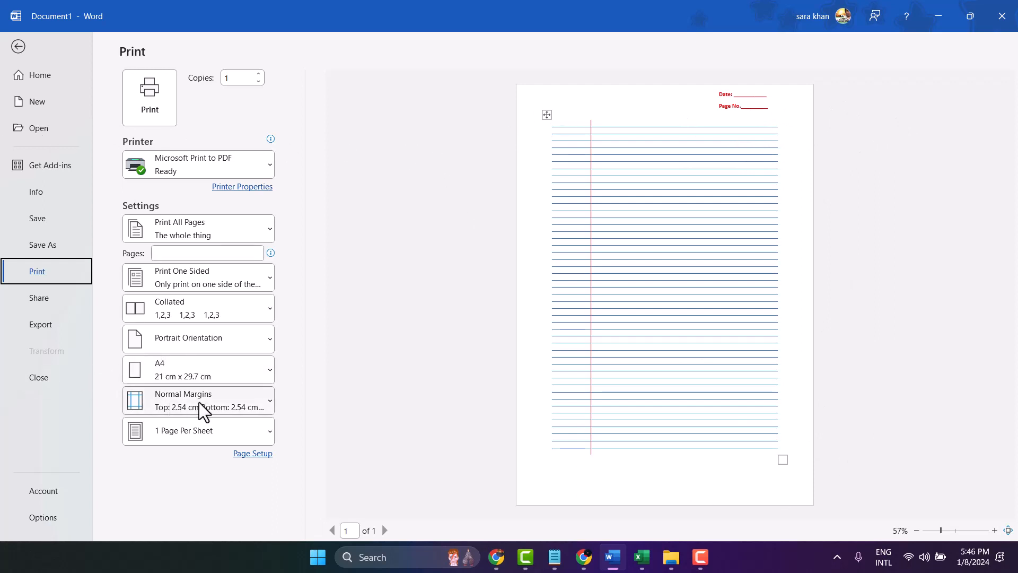
pyautogui.click(190, 408)
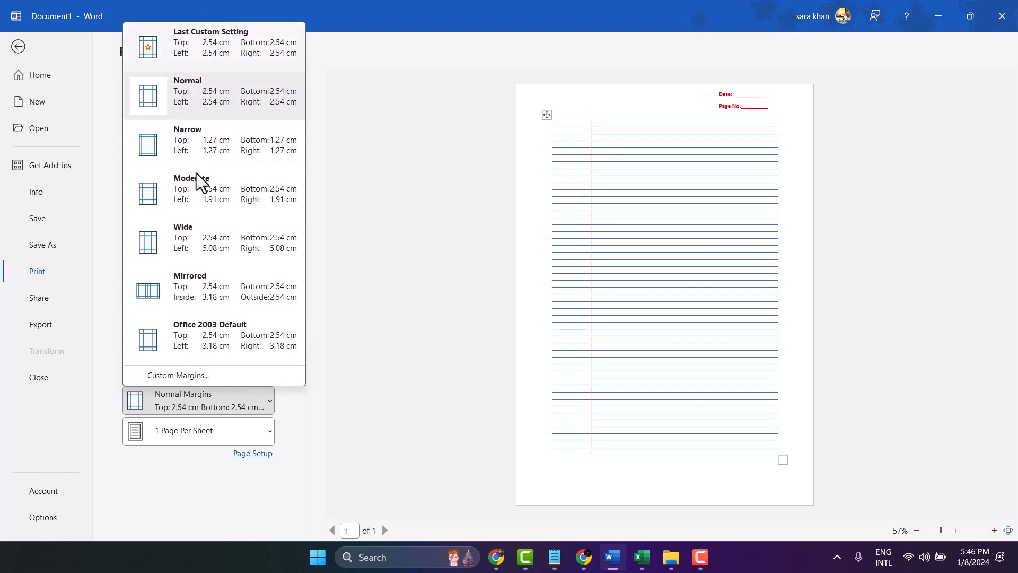
pyautogui.click(171, 378)
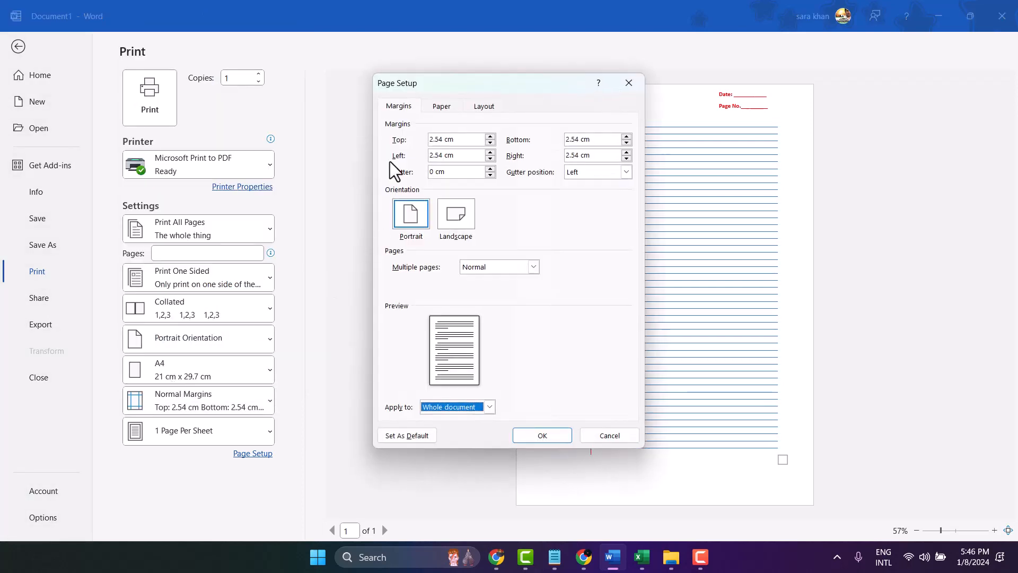
pyautogui.moveTo(452, 143); pyautogui.dragTo(401, 158)
pyautogui.write('1')
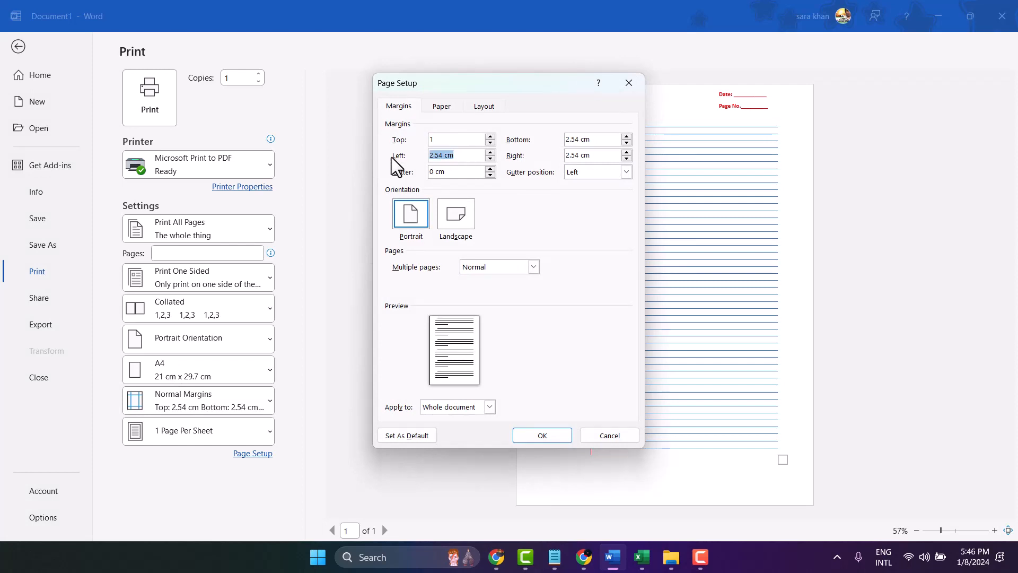
pyautogui.write('1')
pyautogui.moveTo(602, 139); pyautogui.dragTo(539, 144)
pyautogui.write('1')
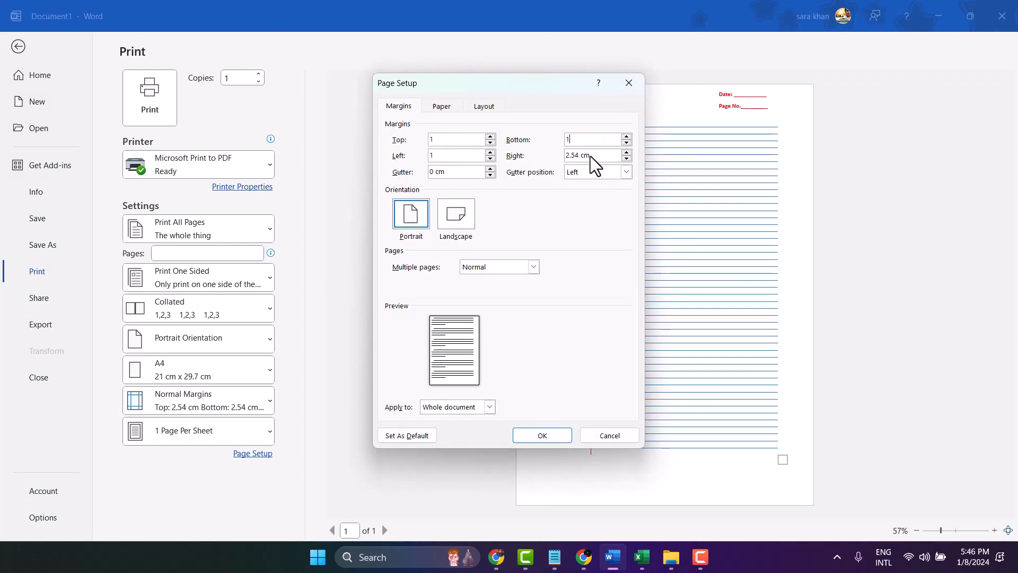
pyautogui.moveTo(596, 156); pyautogui.dragTo(538, 159)
pyautogui.write('1')
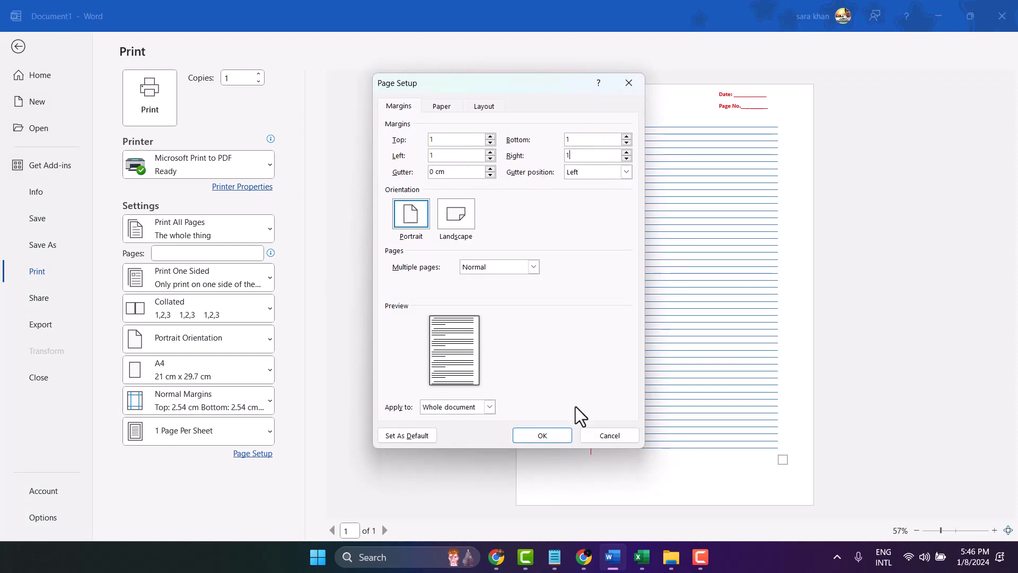
pyautogui.click(543, 436)
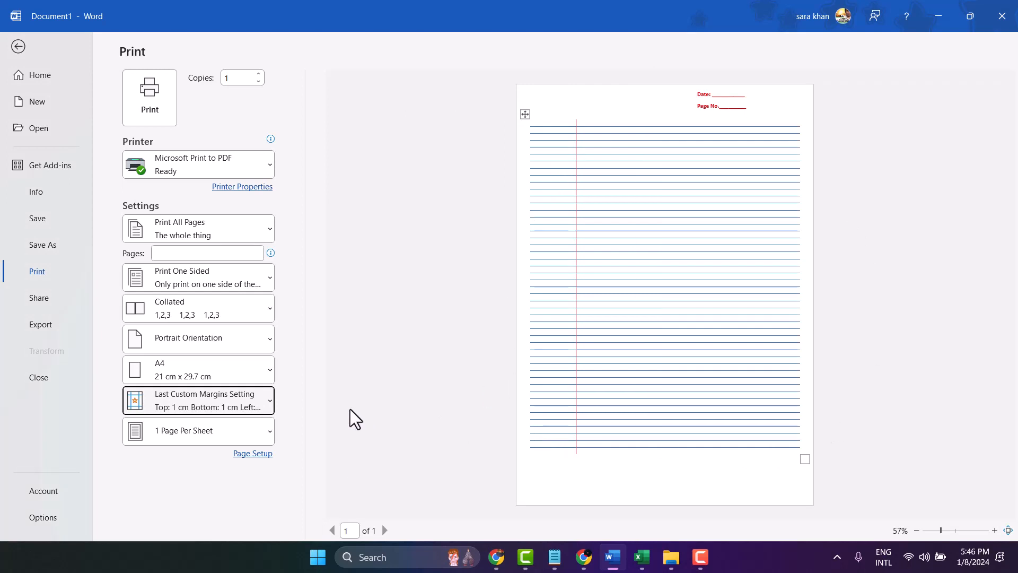
pyautogui.click(390, 355)
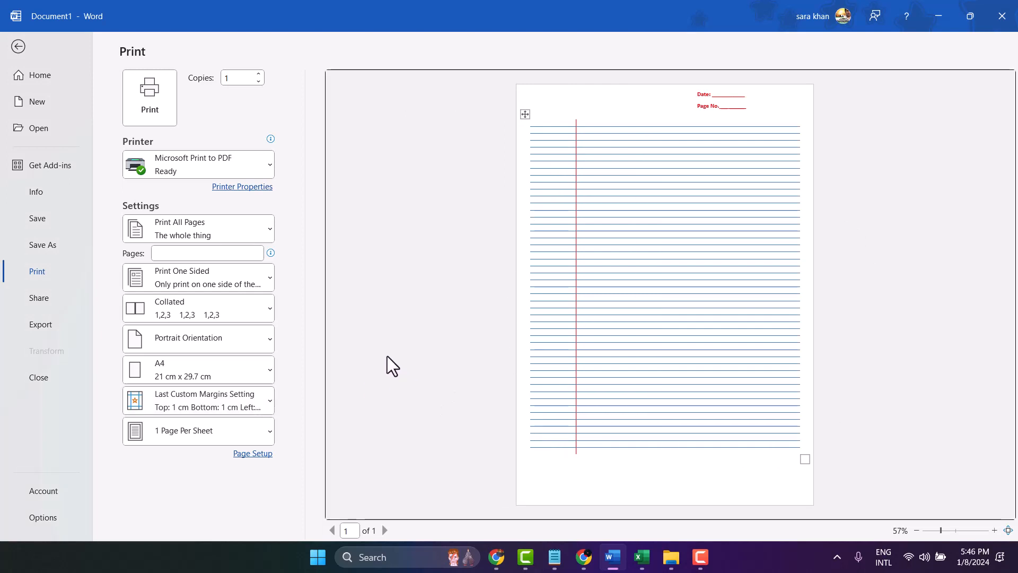